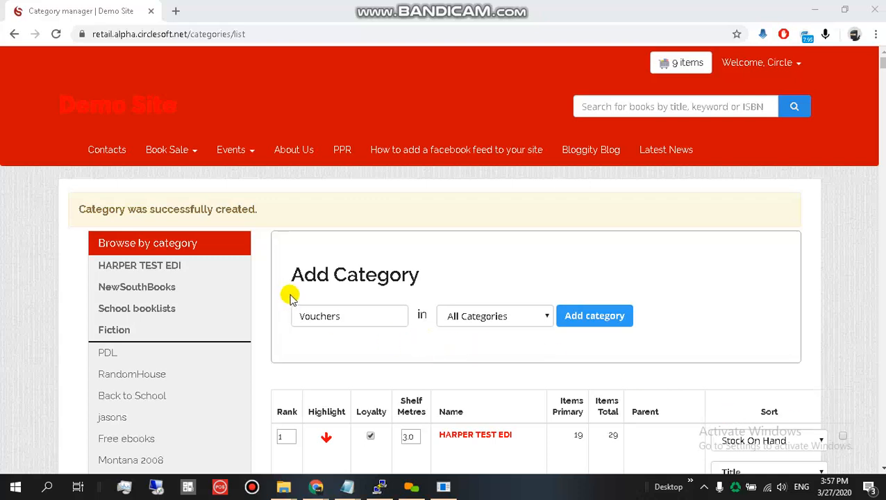
Find the Vouchers category in the category list and highlight it so it joins the featured categories
drag(297, 318, 376, 313)
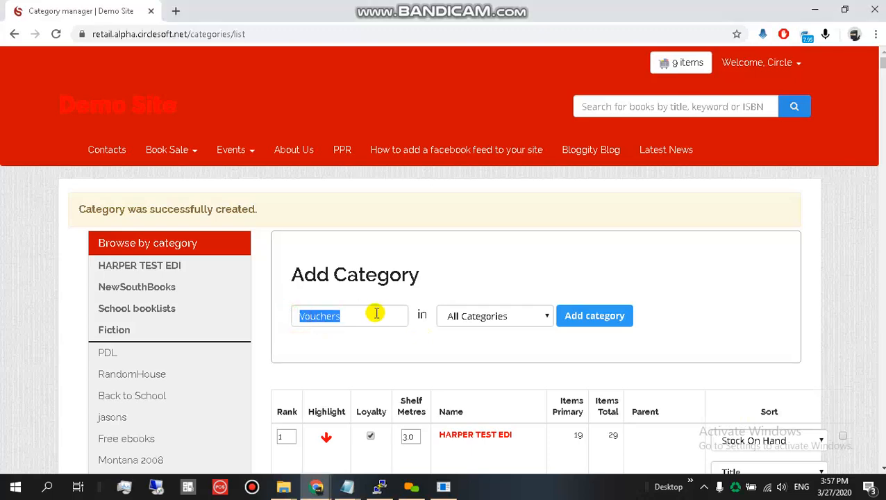
key(ctrl+c)
key(ctrl+f)
key(ctrl+v)
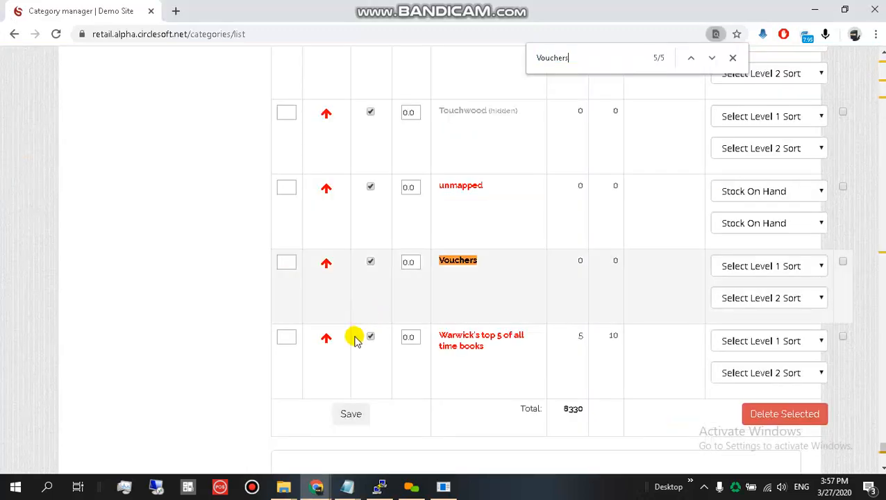
scroll(357, 338, up, 10)
drag(881, 460, 849, 58)
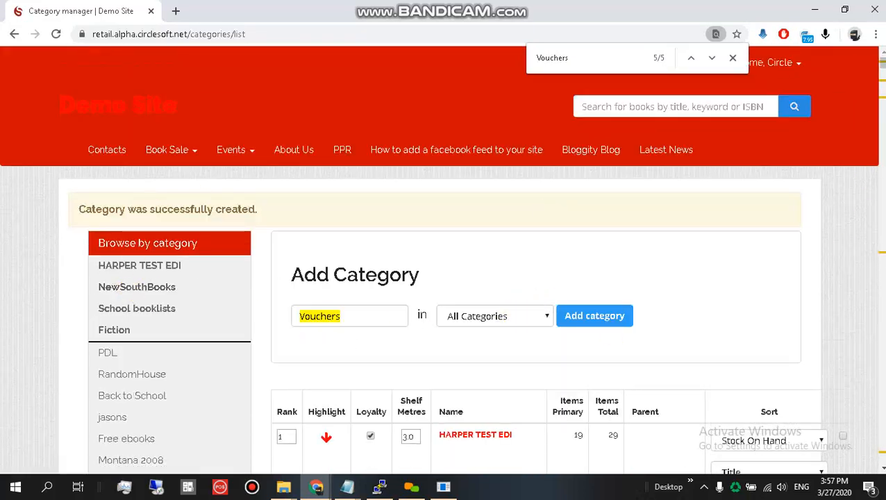
drag(881, 63, 869, 447)
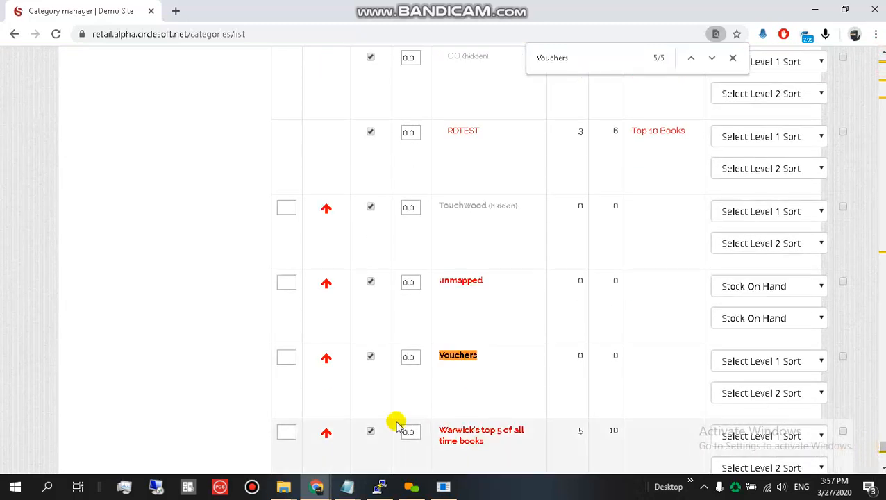
click(327, 359)
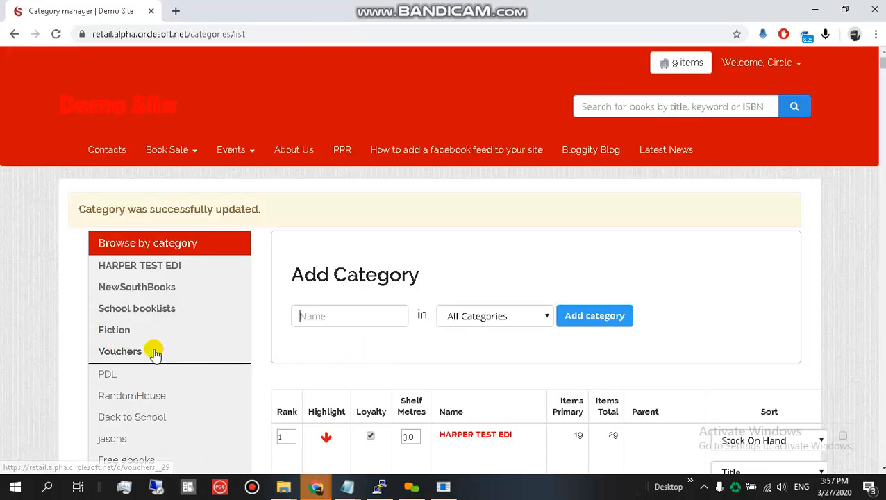
Open the Backoffice and run a stock-loading barcode search for retailgc150
click(763, 61)
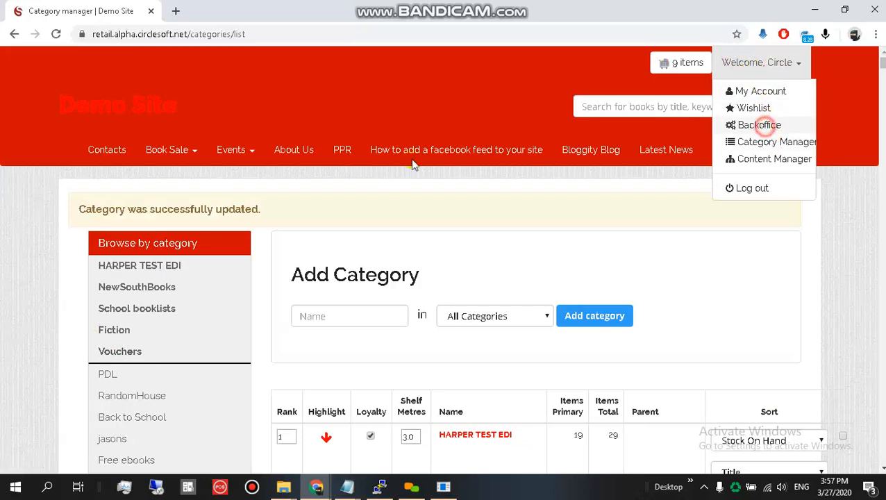
click(761, 125)
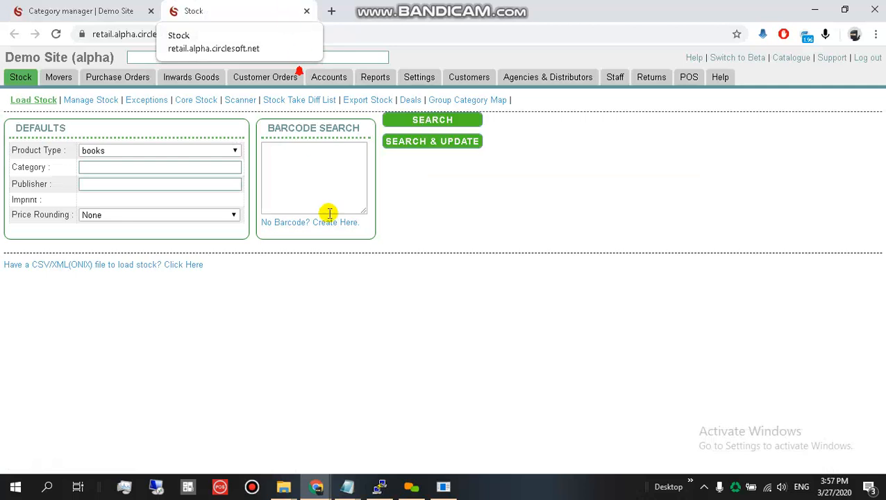
click(297, 182)
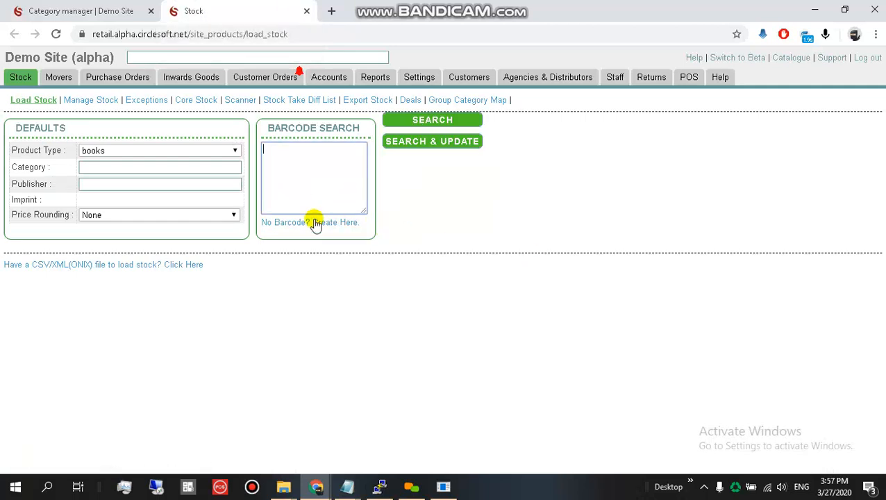
click(283, 175)
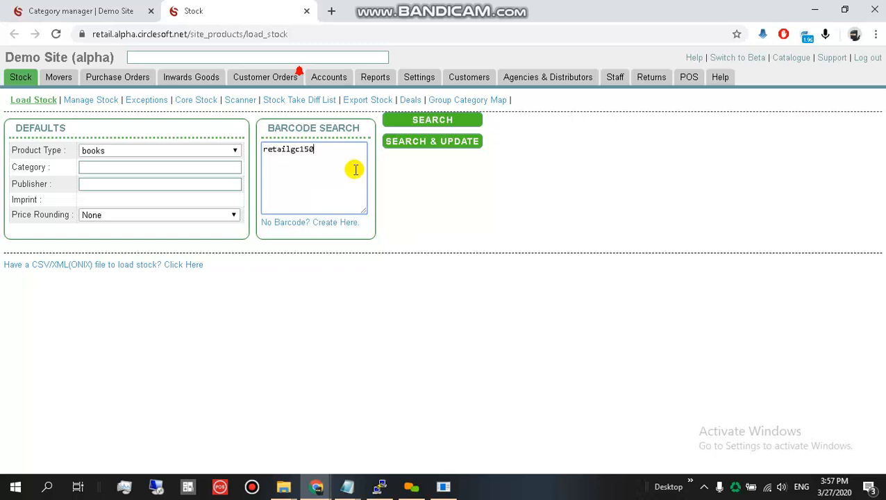
key(ctrl+a)
click(523, 190)
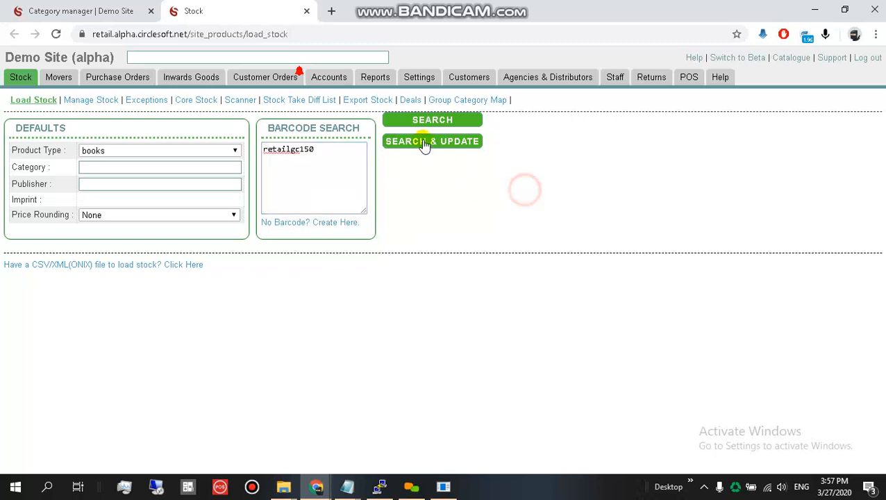
click(422, 127)
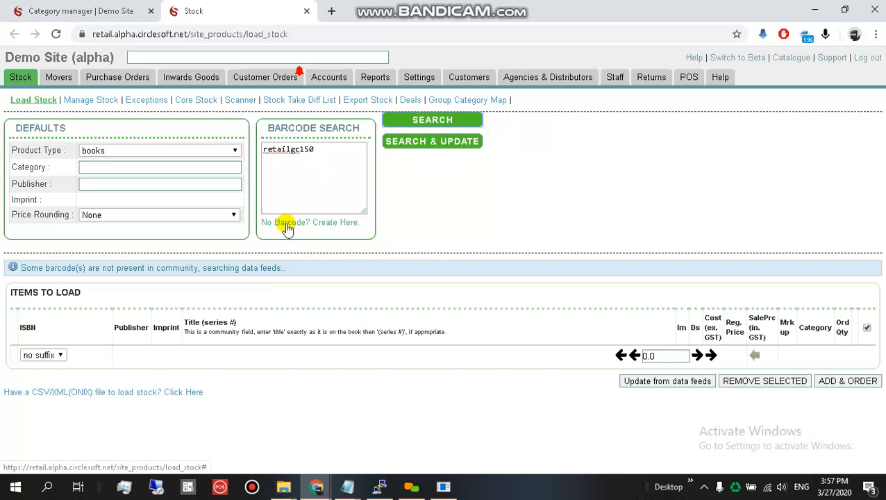
Re-enter the barcode search list as retailgc150 and retailgc50 on separate lines
click(145, 355)
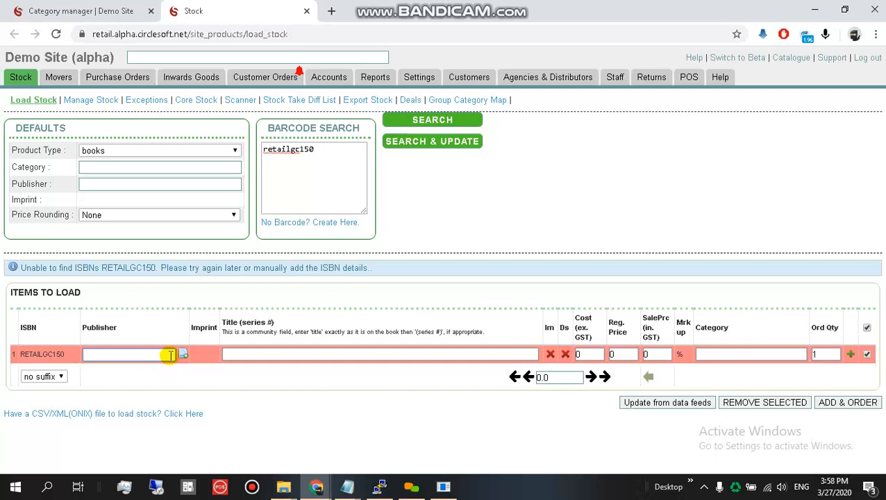
click(326, 164)
double_click(328, 147)
key(ctrl+c)
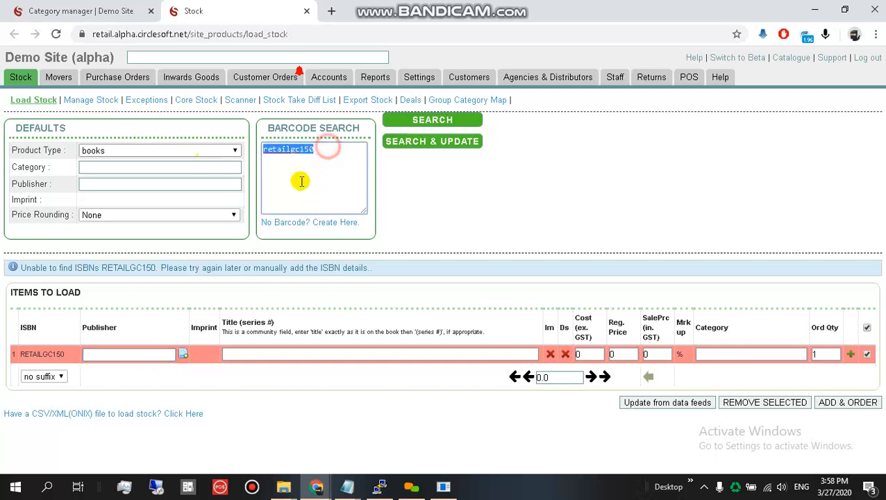
key(BackSpace)
click(305, 156)
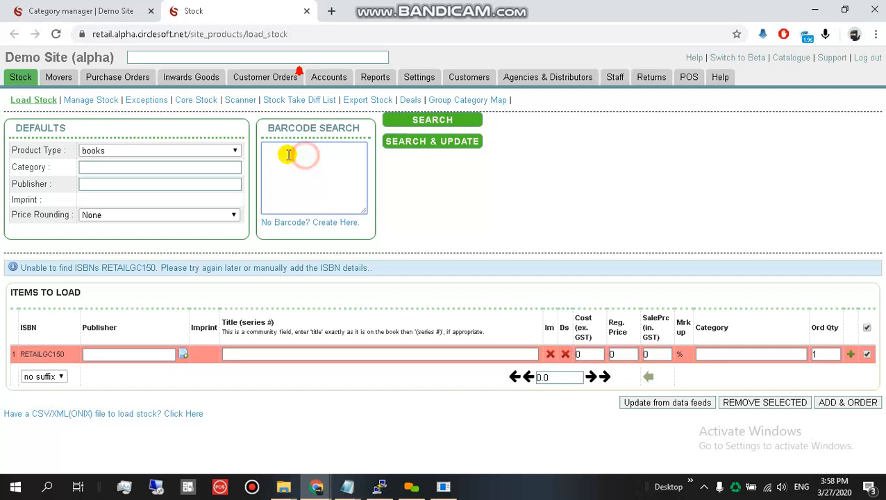
key(ctrl+v)
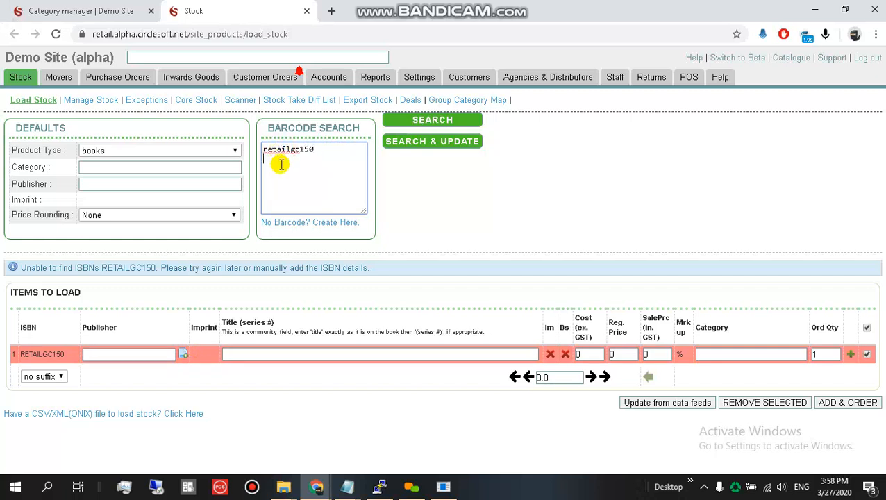
key(ctrl+v)
click(304, 159)
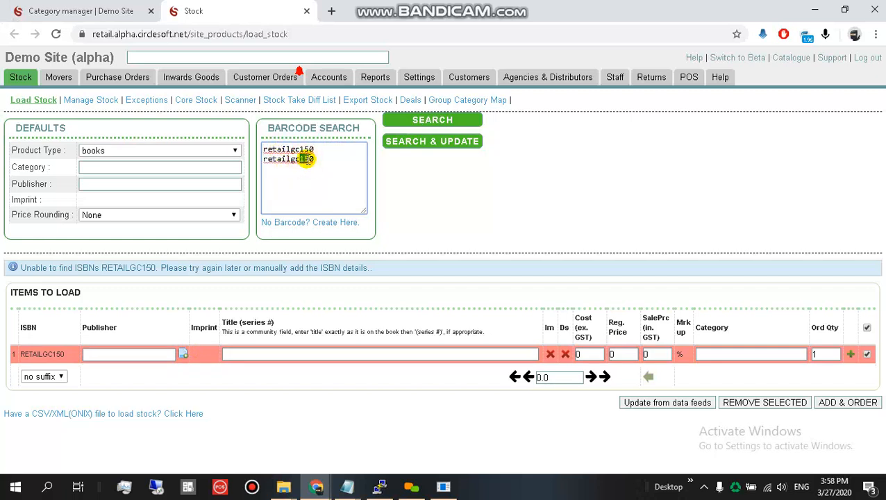
key(BackSpace)
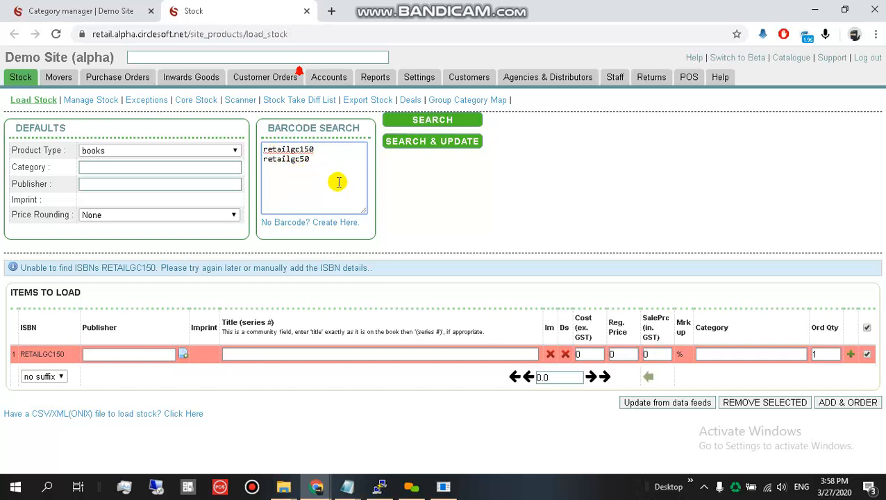
key(ctrl+a)
click(329, 166)
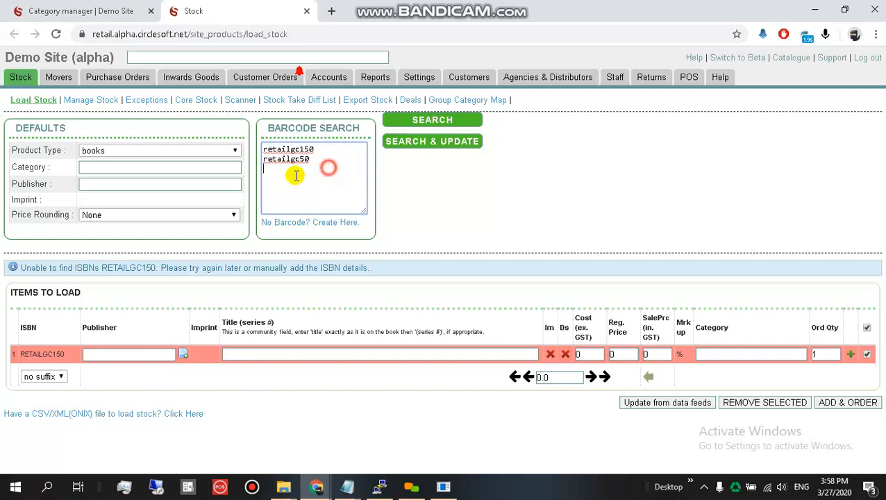
Set the default category to Vouchers and run the barcode search for both voucher codes
click(103, 166)
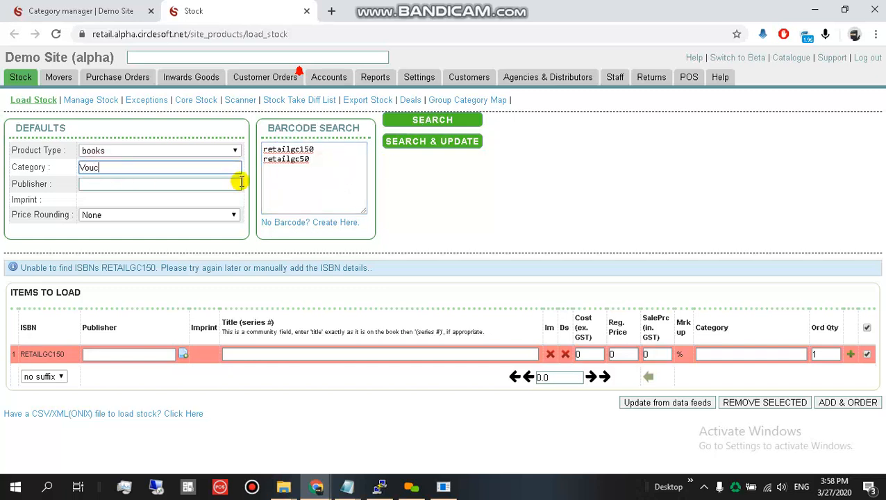
text(Vouchers)
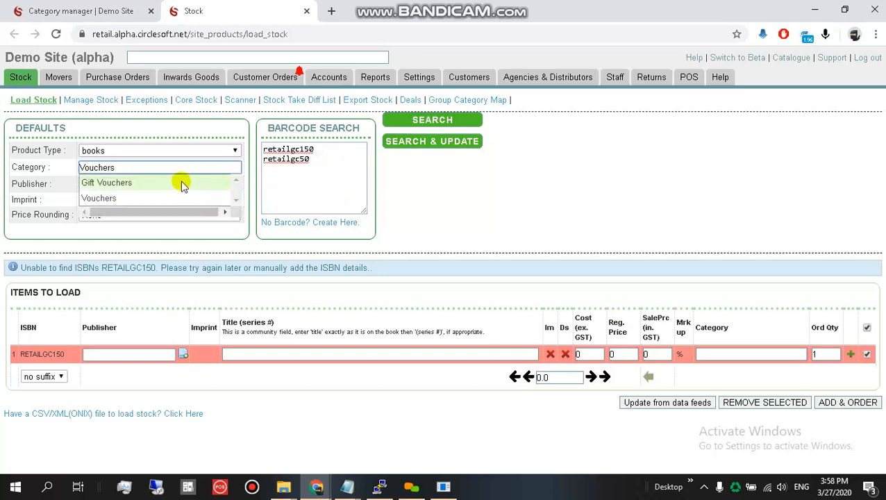
click(118, 196)
click(433, 123)
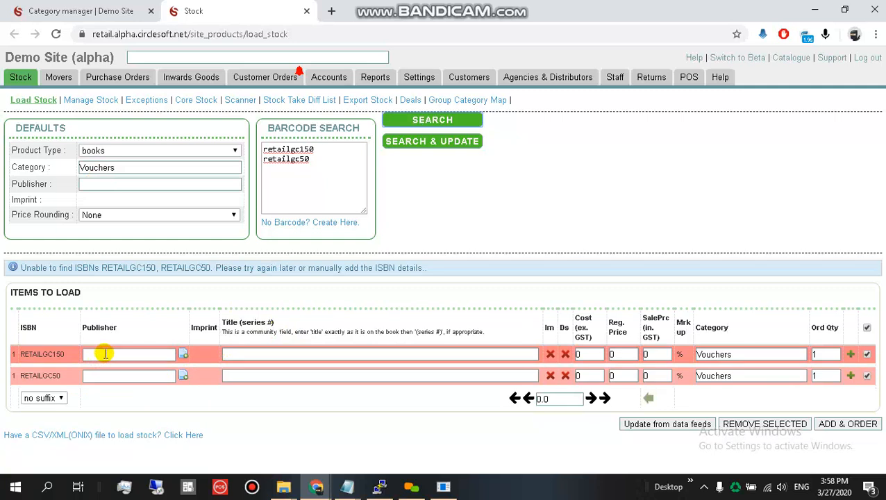
Add Retail Shop as a new publisher for the RETAILGC150 item
click(149, 357)
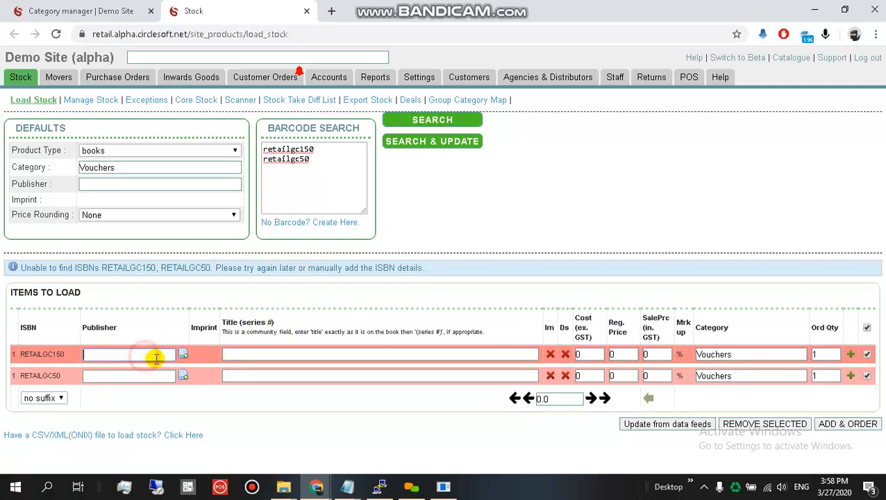
text(Retail)
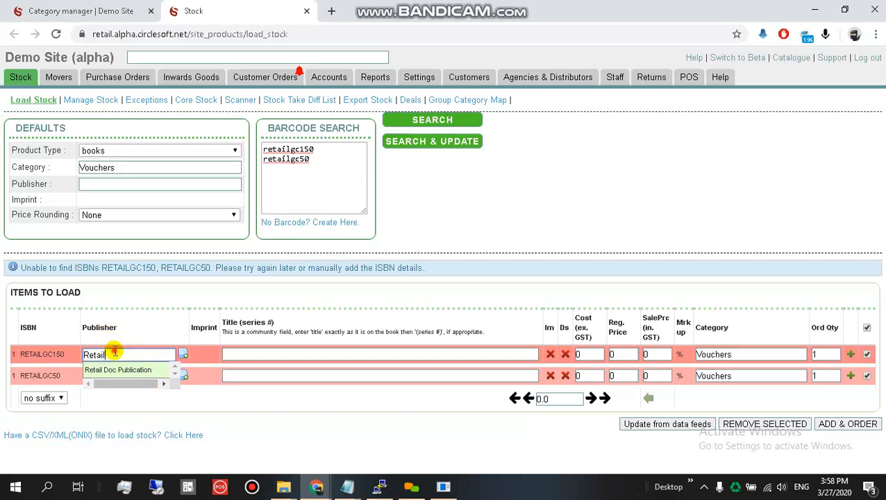
double_click(114, 352)
key(BackSpace)
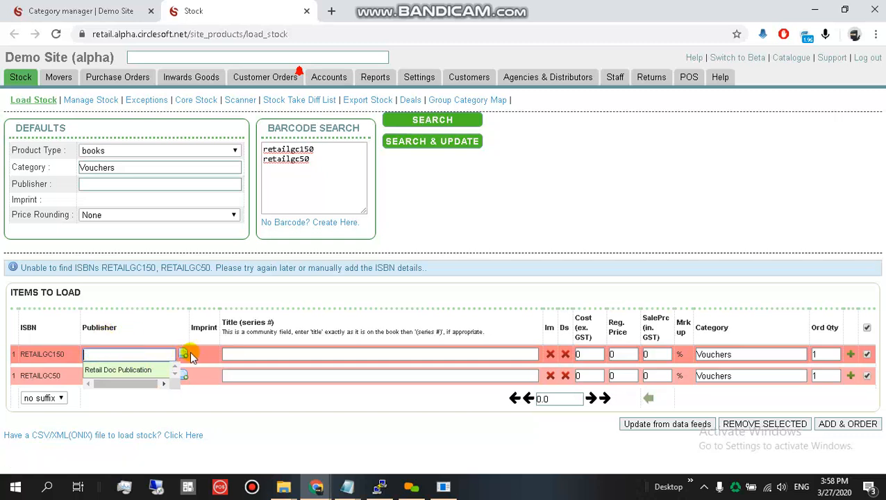
text(Retail Shop)
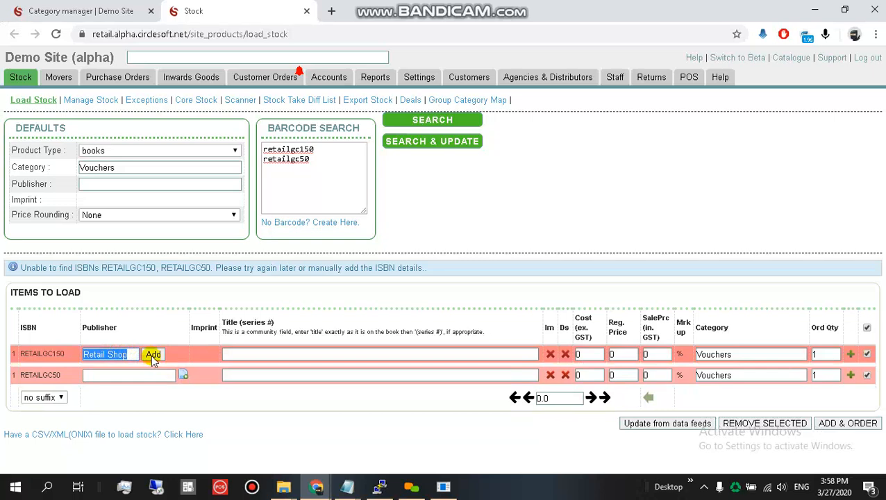
click(153, 354)
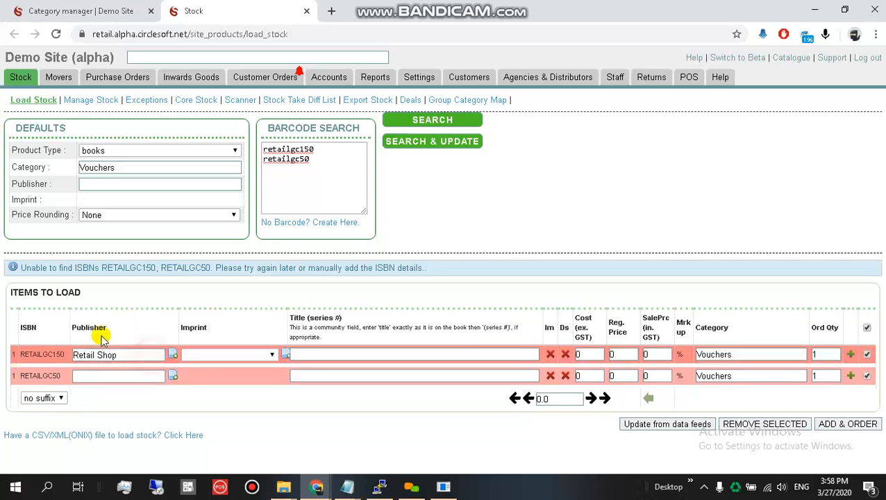
Add Retail Shop as a new imprint for the RETAILGC150 item
click(285, 354)
click(223, 355)
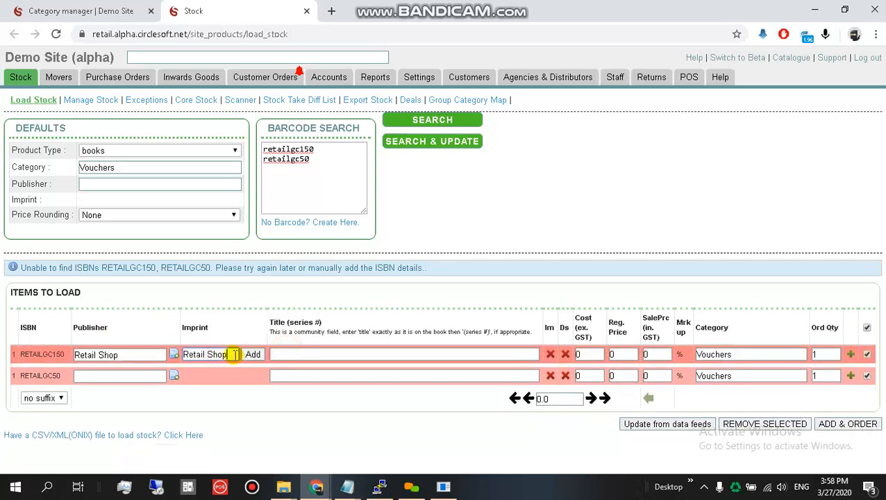
click(252, 355)
Assign the existing Retail Shop publisher to the RETAILGC50 item
click(117, 379)
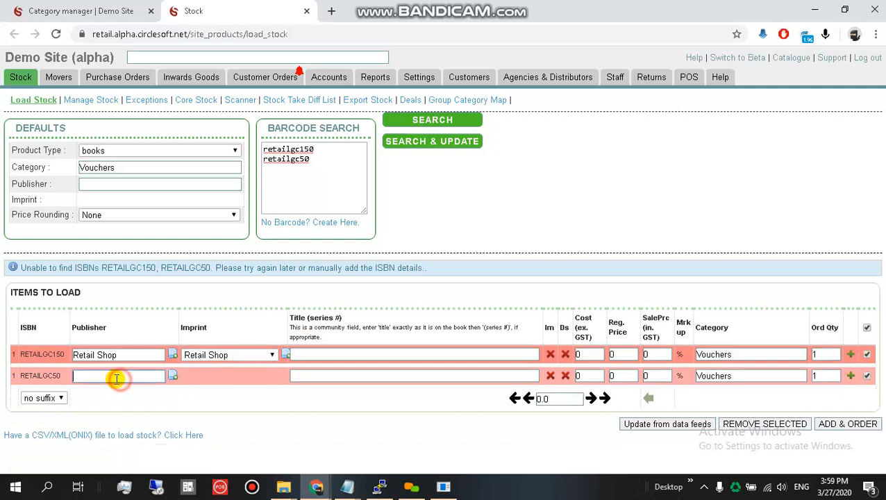
text(Retail Shop)
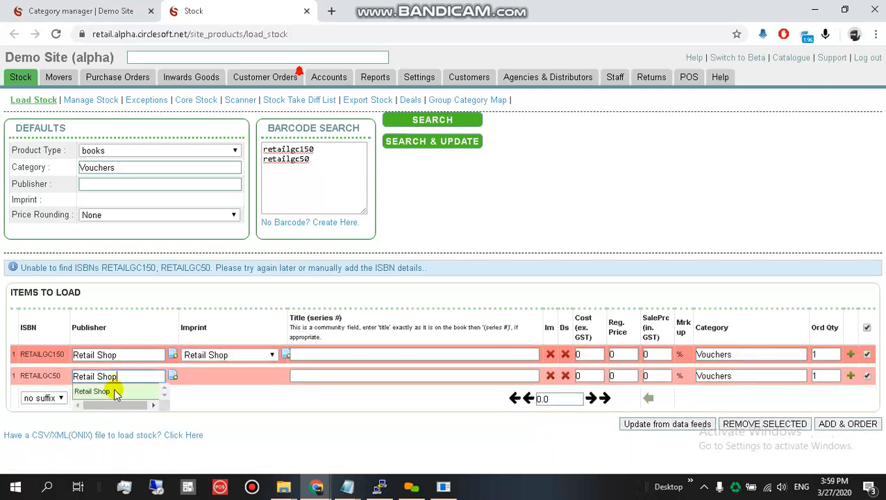
click(114, 392)
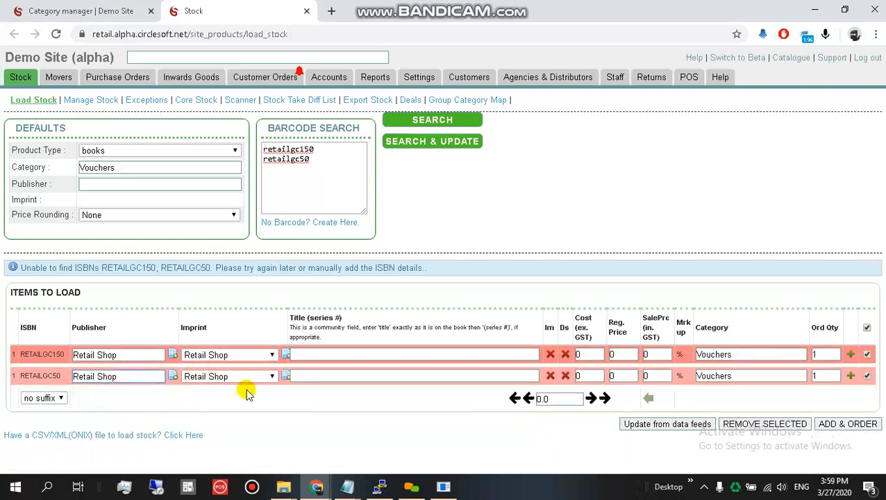
Title the RETAILGC150 item "$150 Gift Voucher" and the RETAILGC50 item "$50 Gift Voucher"
click(325, 351)
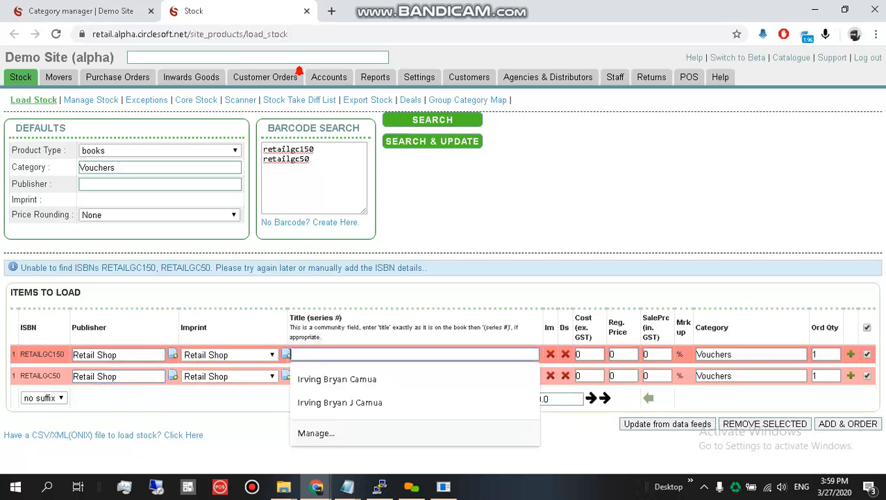
key(alt+Tab)
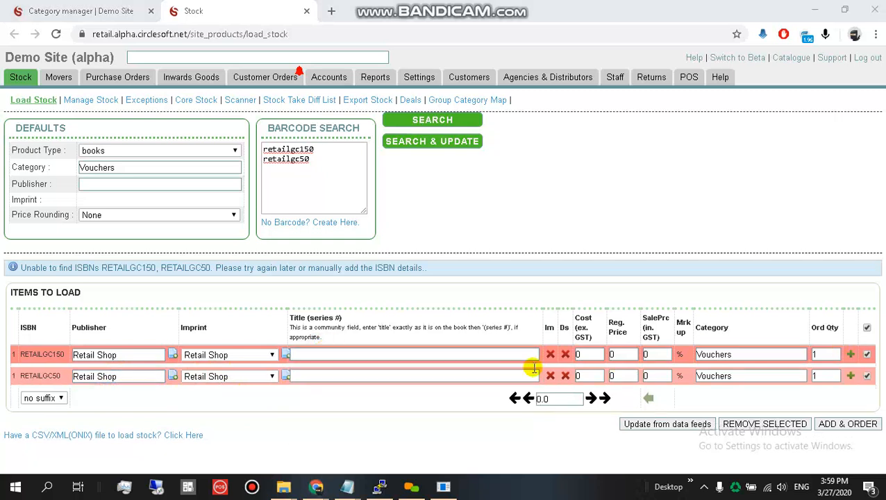
click(313, 354)
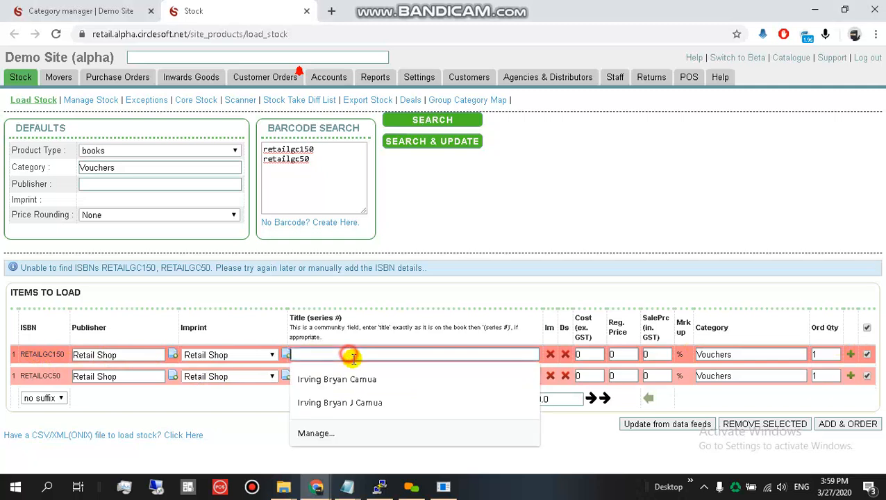
text($150 Gift Voucher)
click(337, 375)
text($150 Gift Voucher)
click(299, 376)
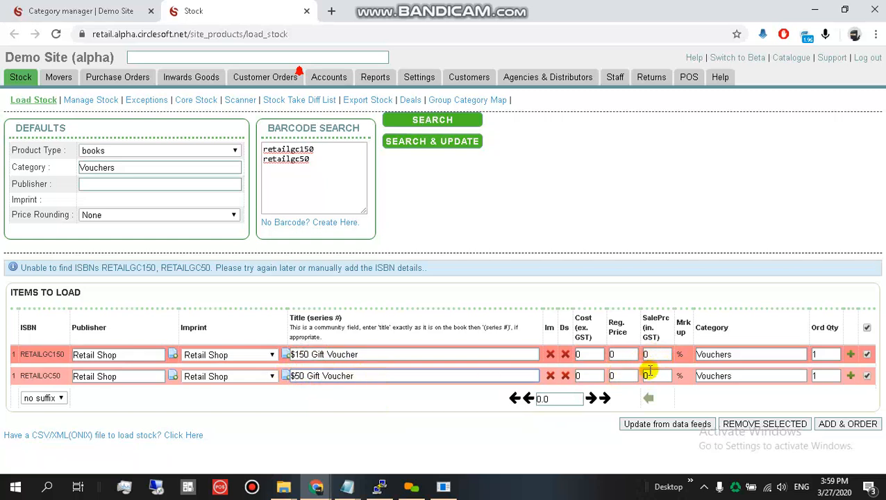
Set the sale and regular prices to 150 for RETAILGC150 and 50 for RETAILGC50, and add both items with an order
click(649, 374)
text(50)
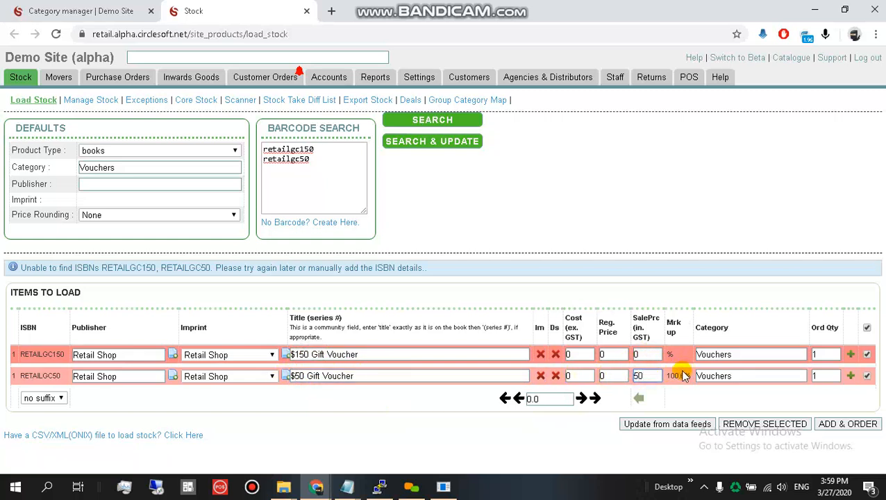
click(645, 354)
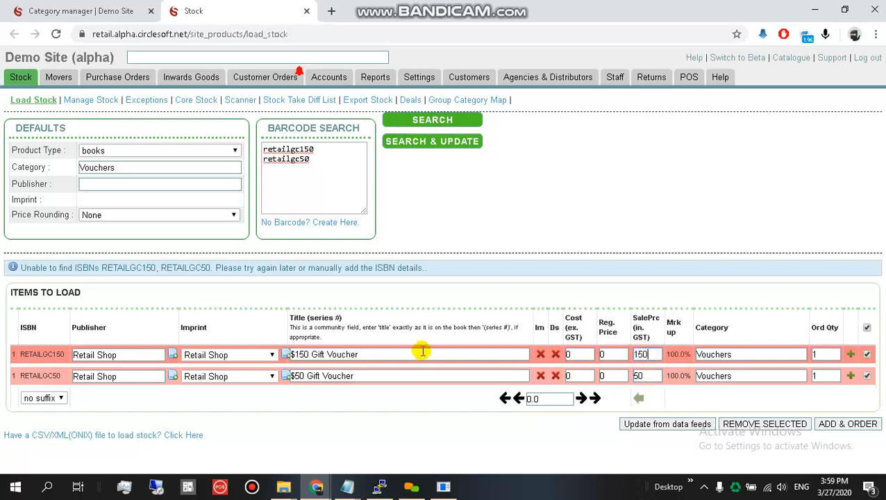
click(637, 397)
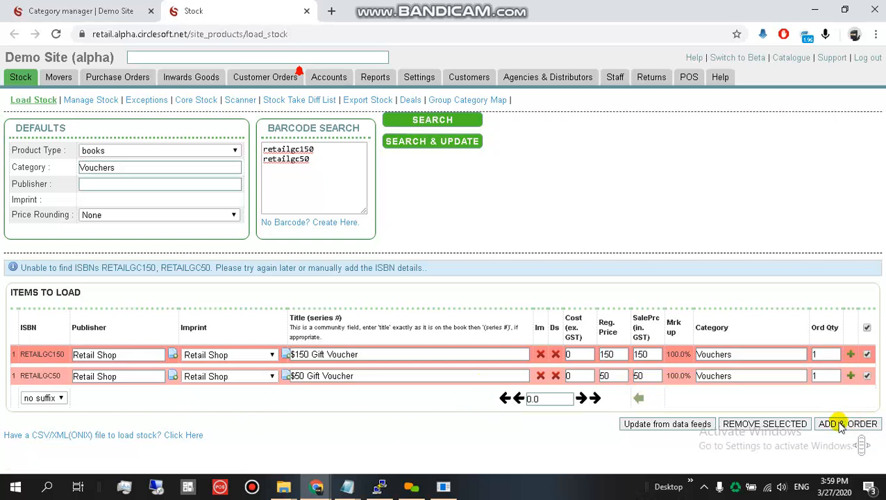
click(841, 425)
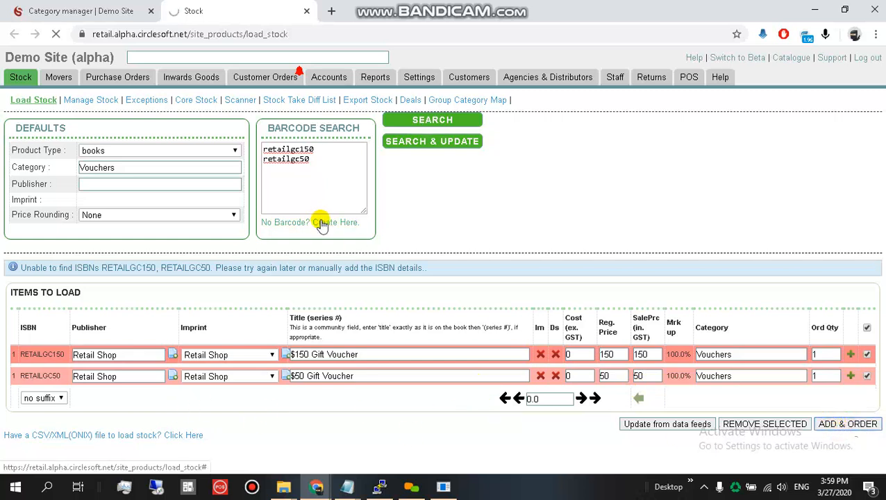
Open the Vouchers category page on the Demo Site storefront
click(75, 11)
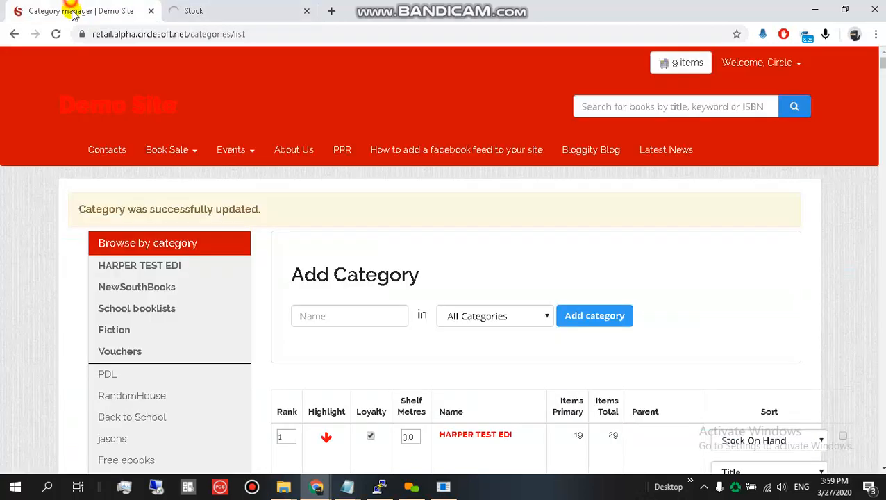
click(136, 354)
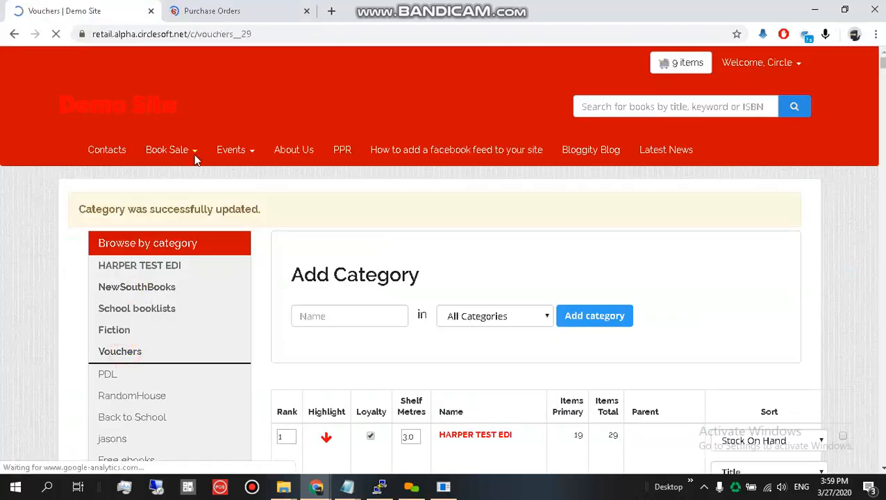
Open the $150 Gift Voucher from the purchase order results for editing and paste the voucher terms and pickup text into its Description
click(264, 9)
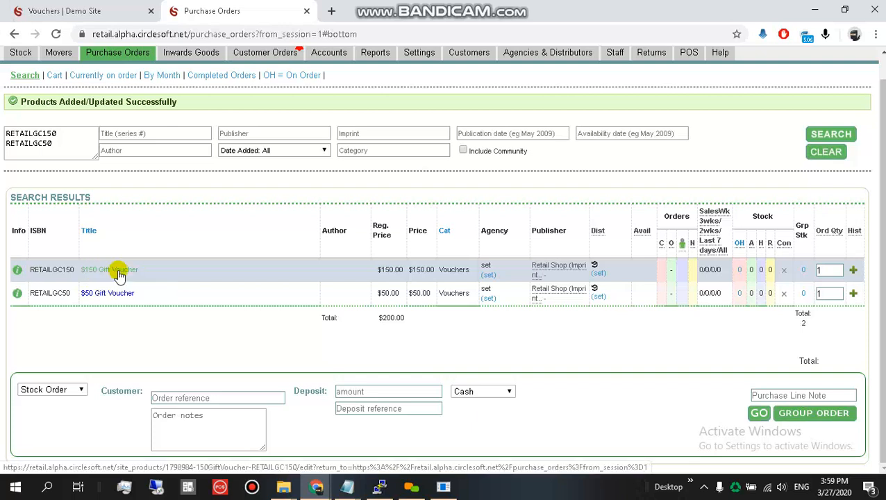
click(119, 275)
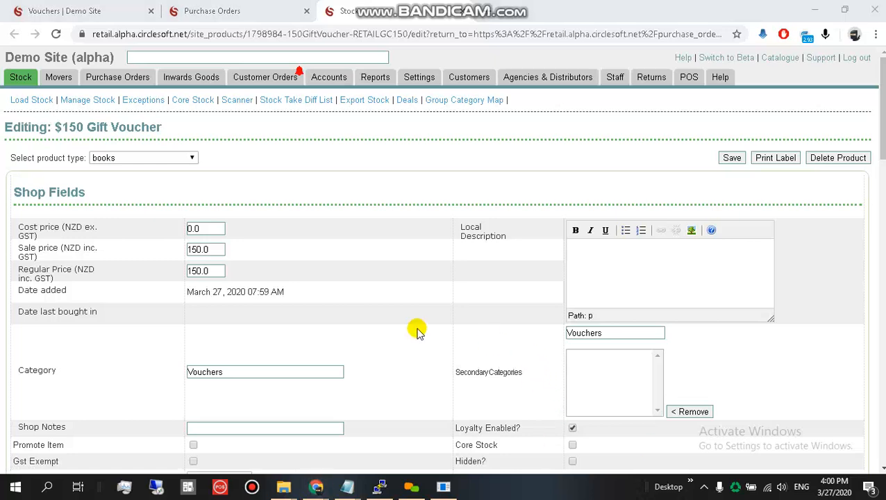
scroll(299, 236, down, 6)
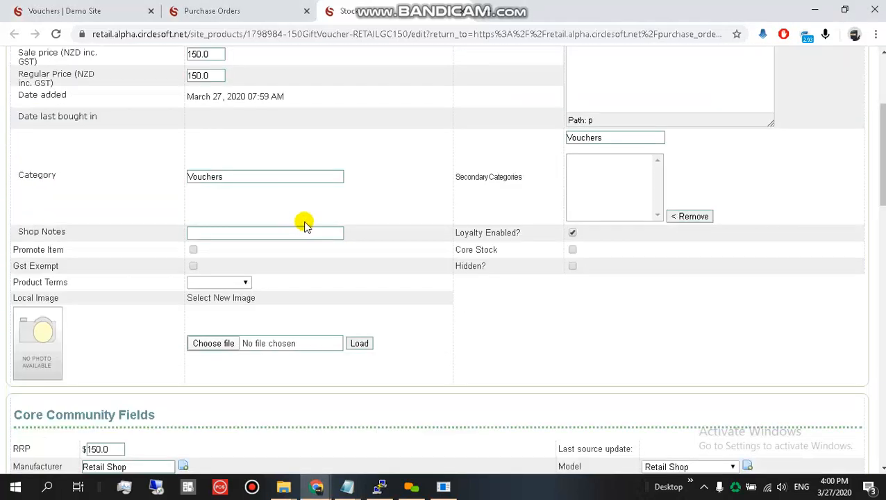
scroll(257, 326, down, 7)
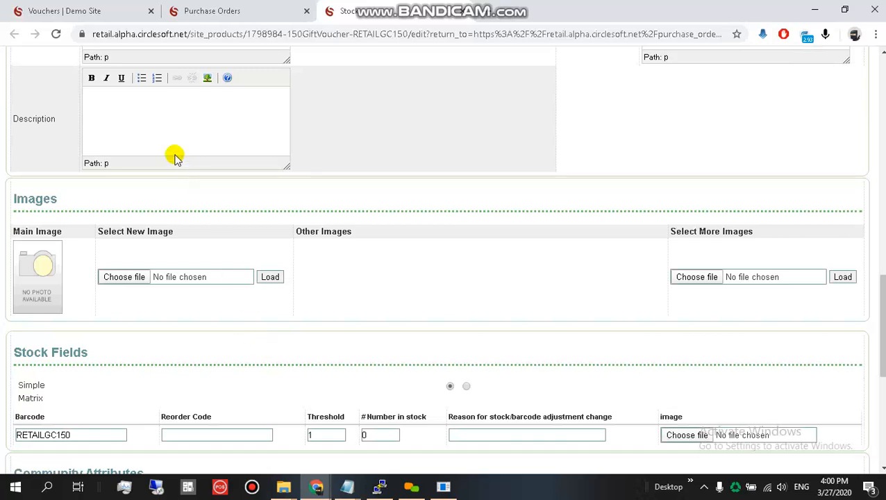
click(139, 122)
key(ctrl+v)
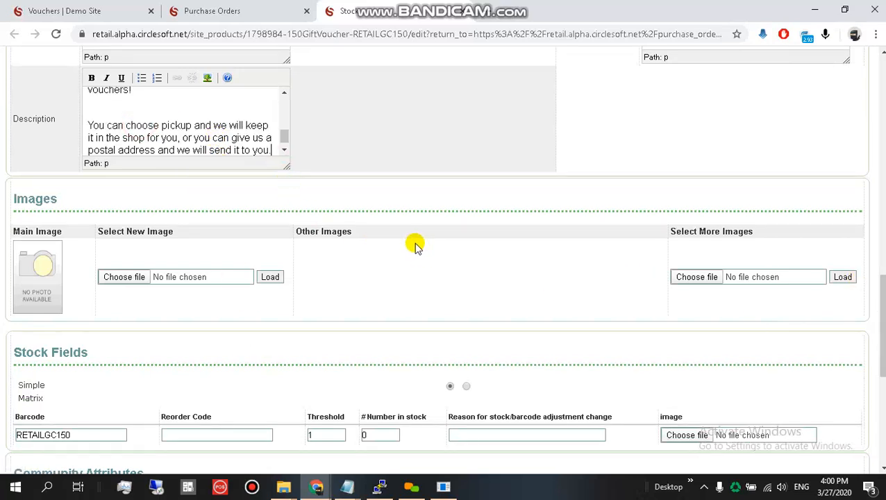
Load original_gift-cert-placeholder-_150 as the $150 Gift Voucher's main image and save the product
scroll(289, 277, up, 2)
scroll(295, 296, up, 10)
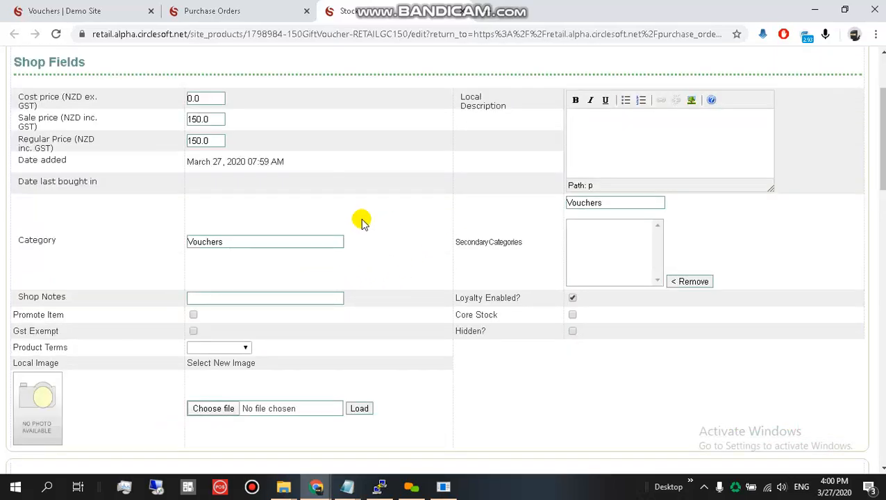
scroll(226, 266, down, 10)
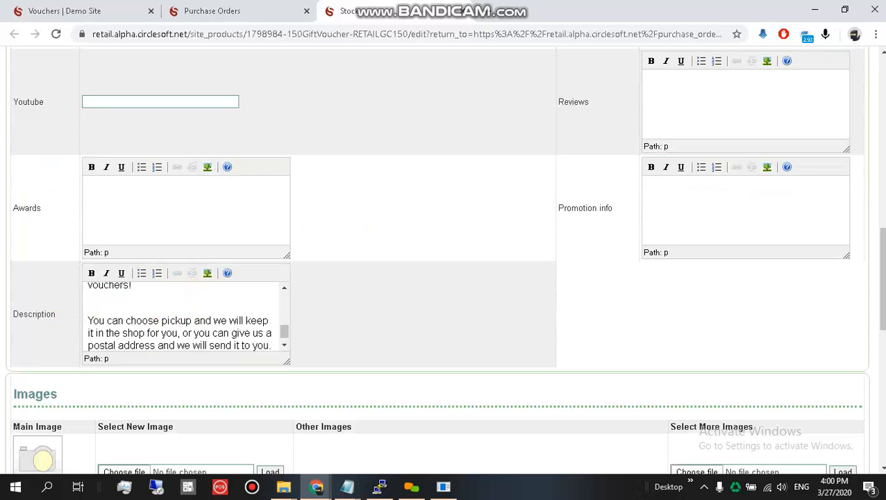
scroll(443, 278, down, 3)
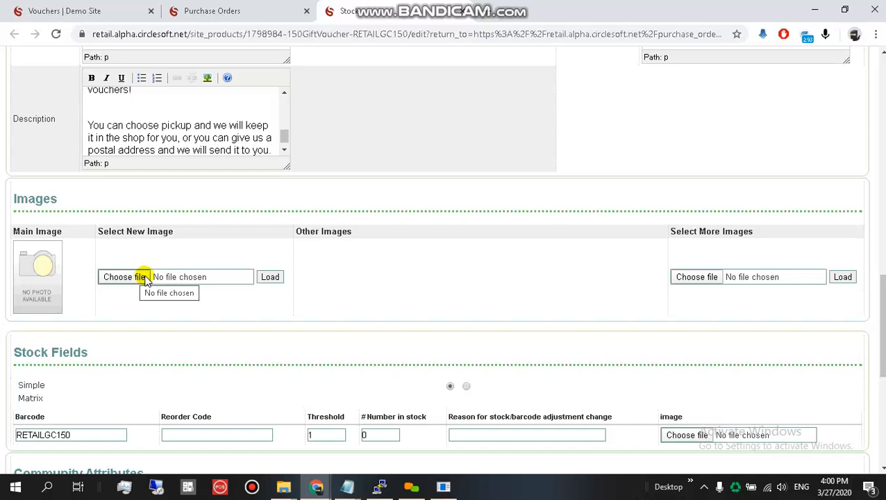
click(141, 277)
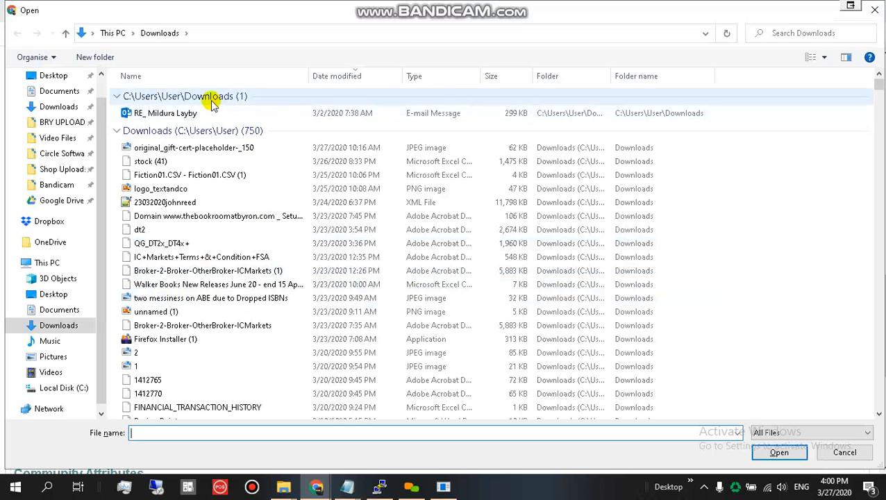
click(179, 150)
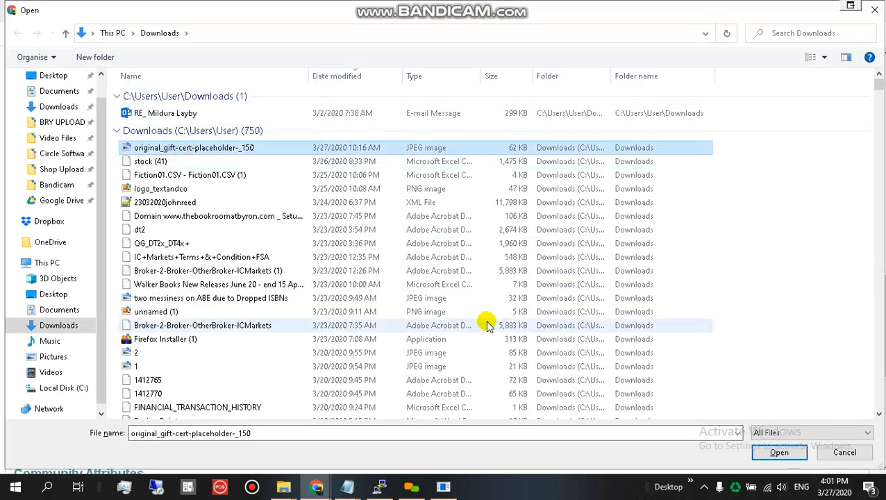
click(780, 453)
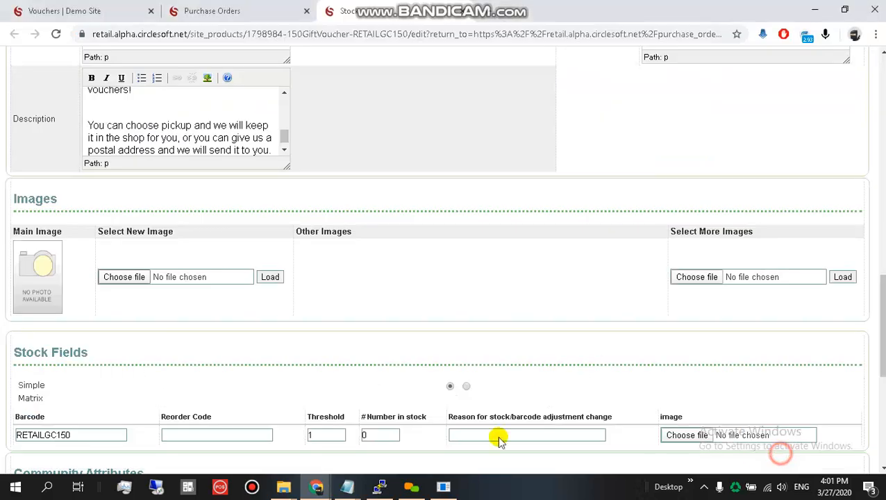
click(266, 278)
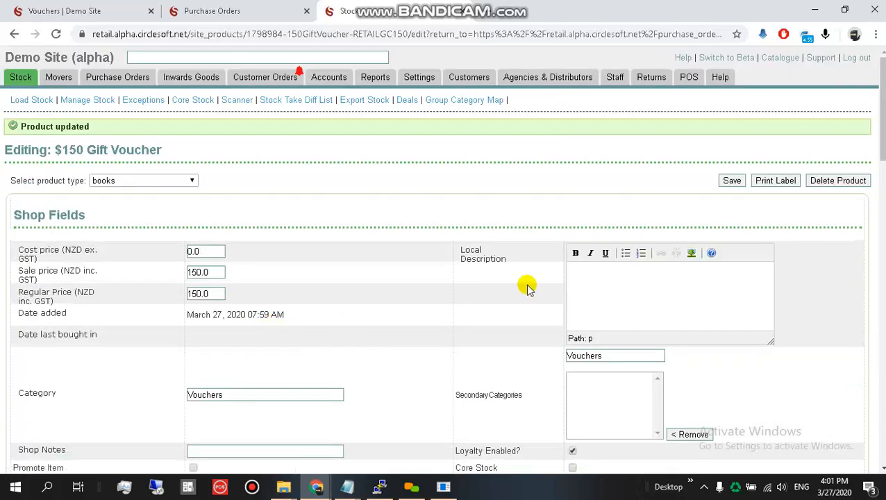
click(730, 181)
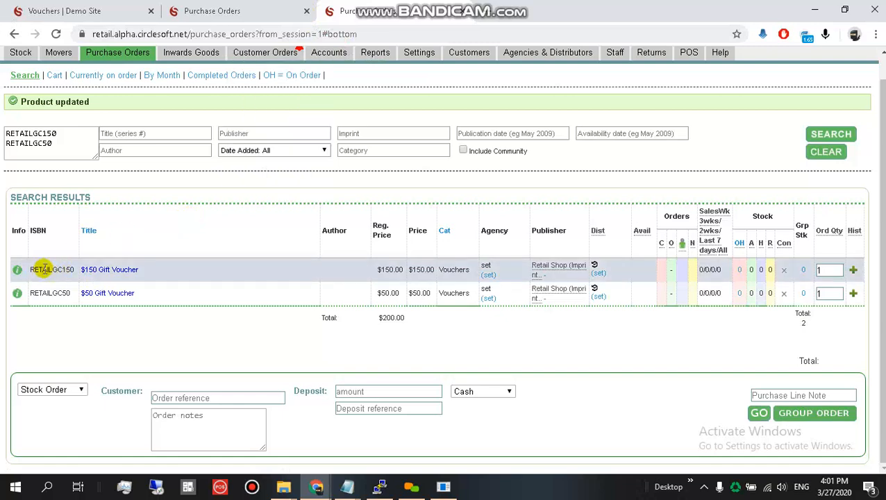
Check how the $50 and $150 gift vouchers are listed on the storefront's Vouchers category page
click(87, 9)
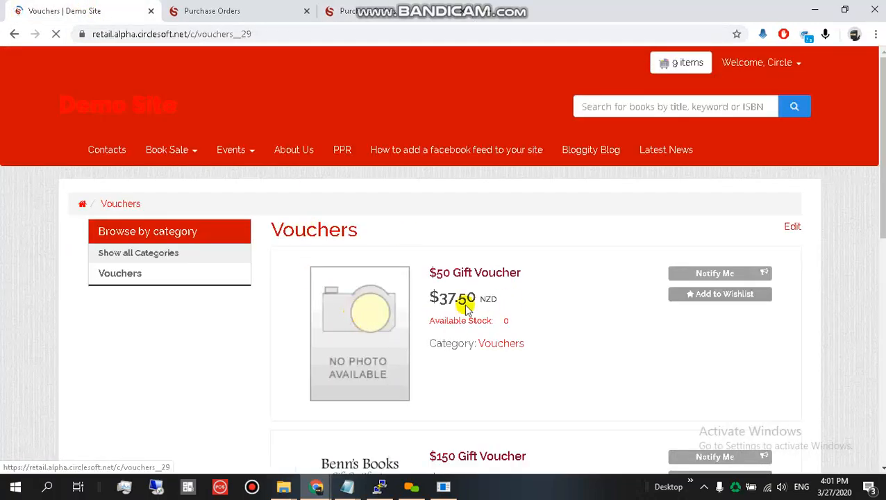
scroll(453, 299, down, 3)
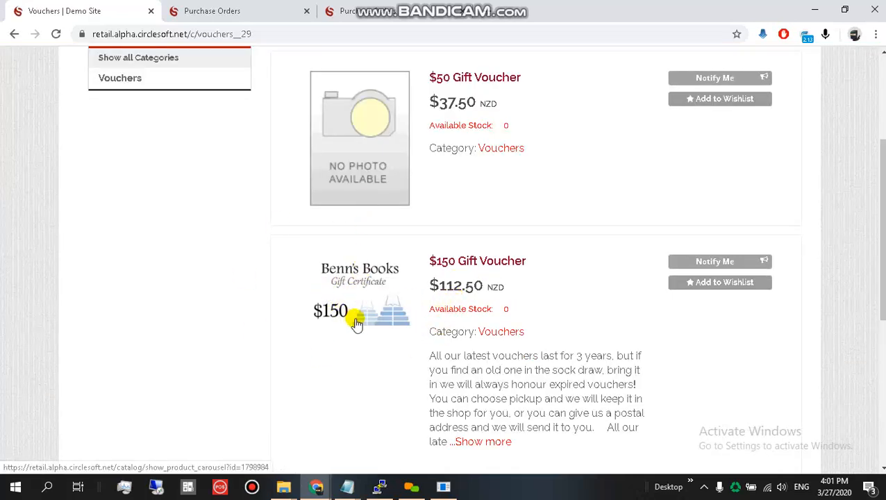
drag(299, 246, 425, 337)
click(403, 353)
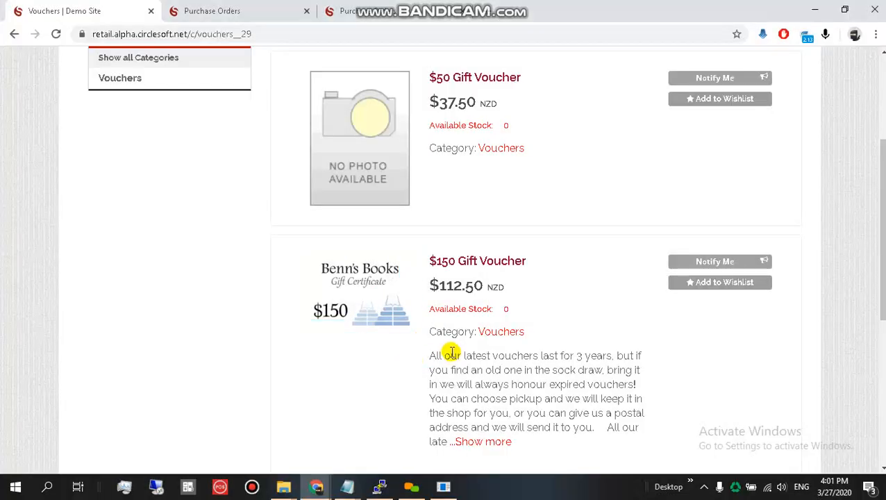
Open the $150 Gift Voucher's storefront page and examine its description, price, available stock and purchase options
click(461, 263)
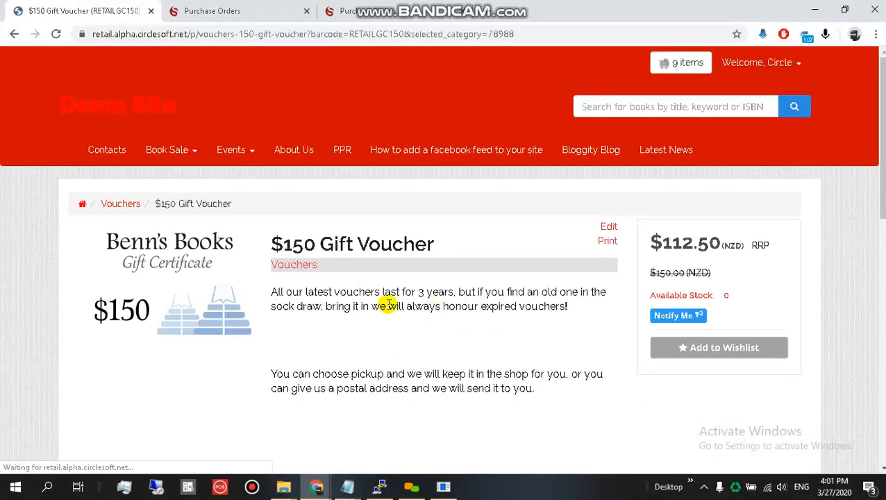
scroll(385, 292, down, 2)
scroll(487, 298, down, 5)
scroll(626, 278, up, 3)
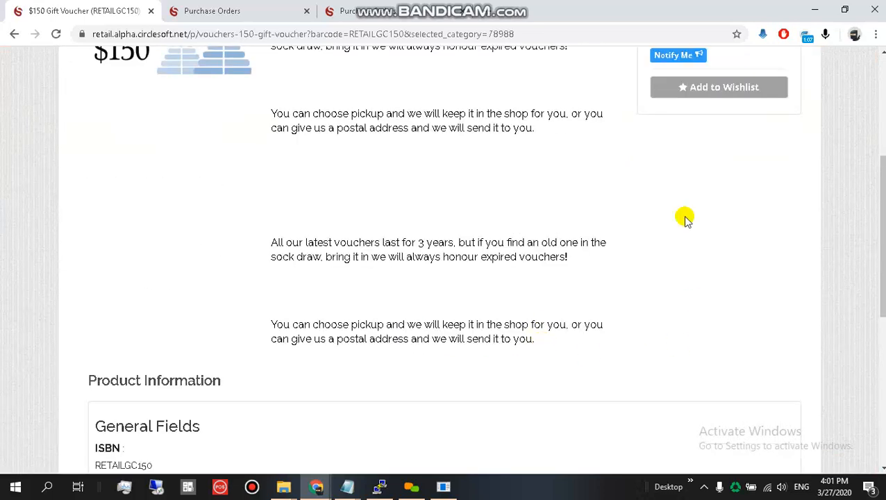
scroll(400, 251, up, 2)
scroll(403, 228, up, 2)
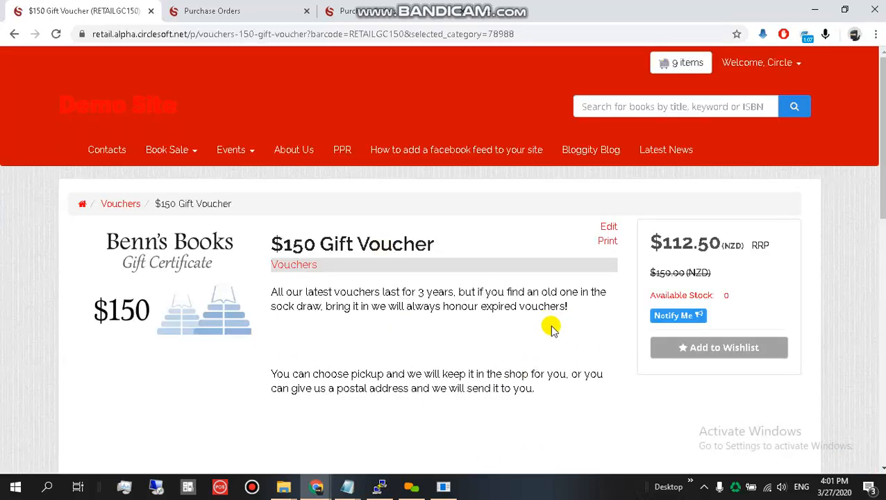
scroll(445, 323, down, 1)
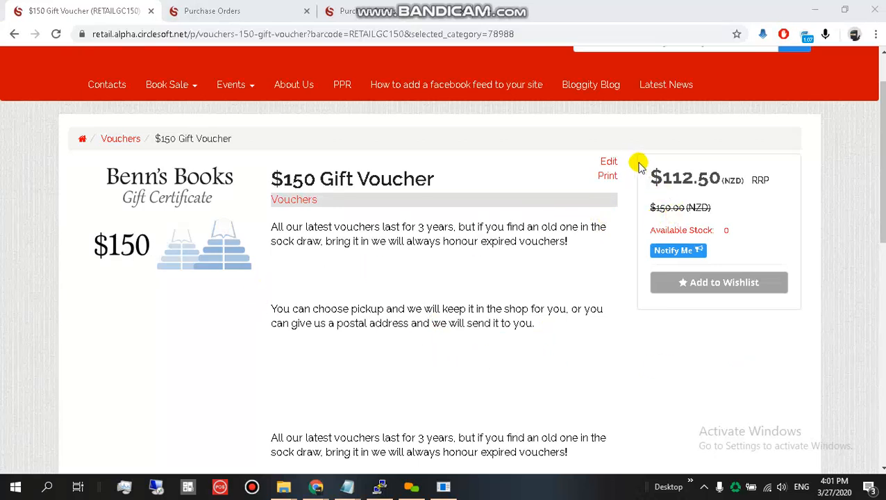
drag(632, 152, 810, 333)
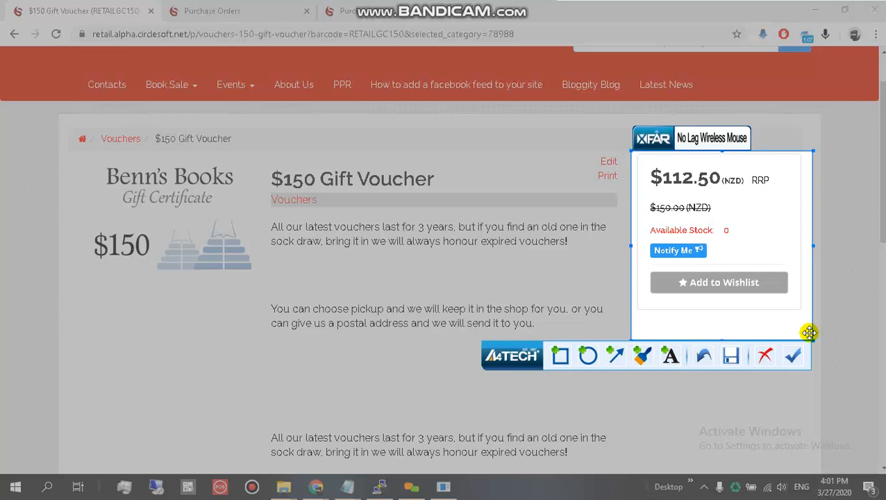
click(764, 356)
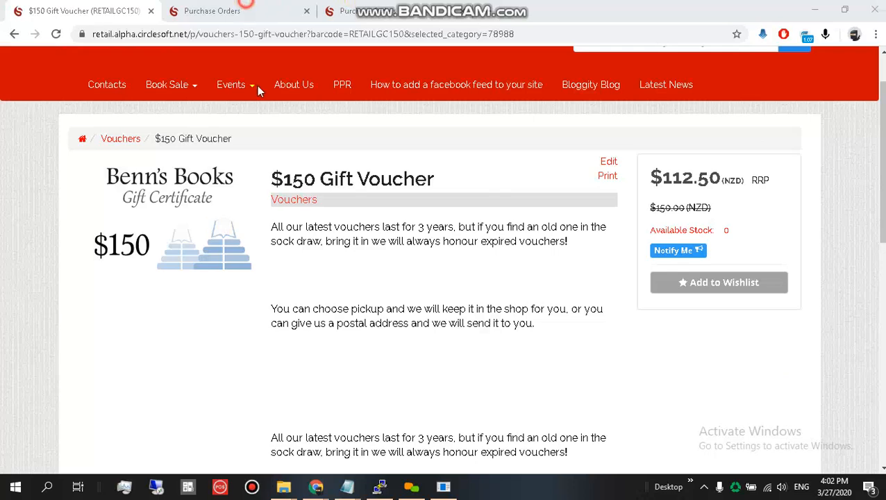
In the back office website settings, set Handling Out of stock orders to Don't Hide Add to Cart and save the changes
click(247, 7)
scroll(338, 114, up, 1)
mouse_move(416, 78)
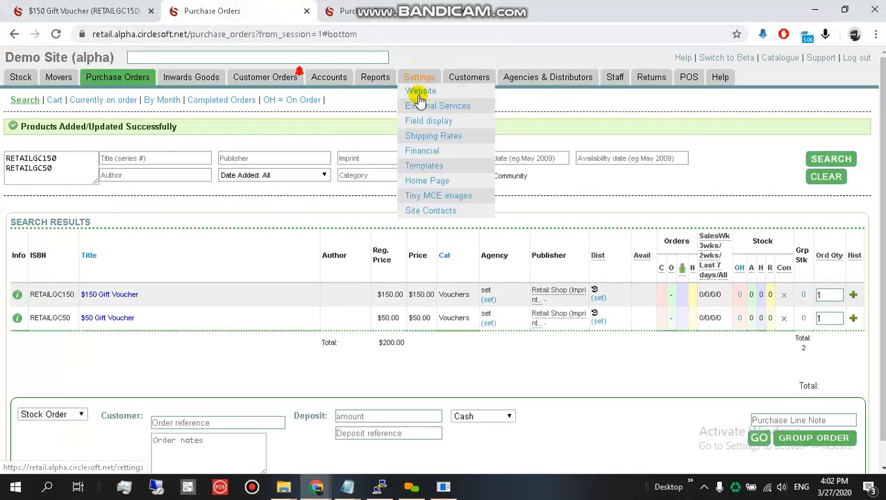
click(419, 94)
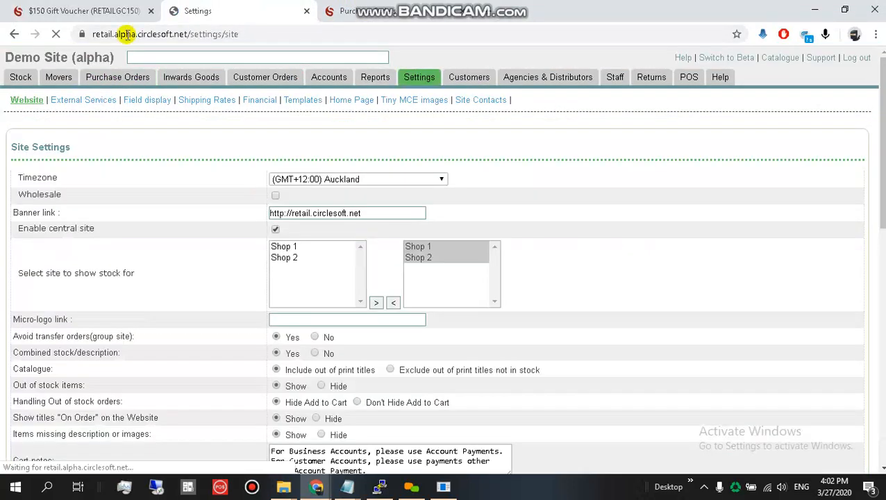
scroll(251, 410, down, 2)
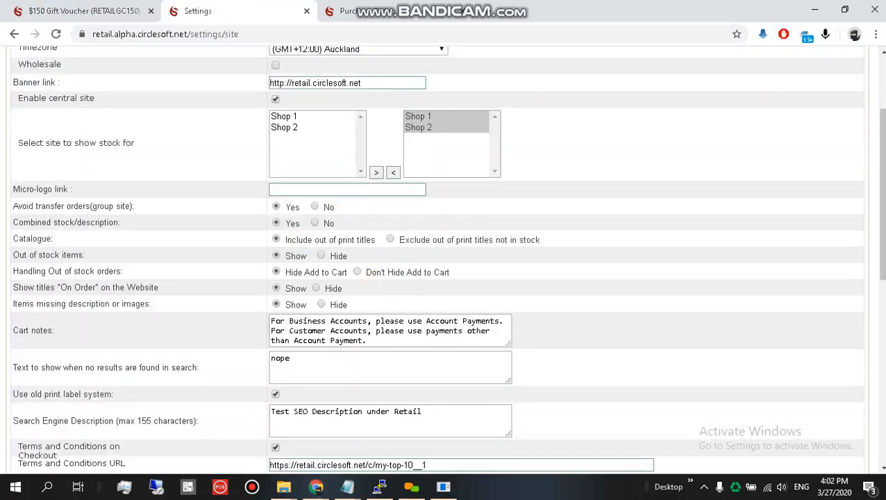
drag(33, 271, 109, 271)
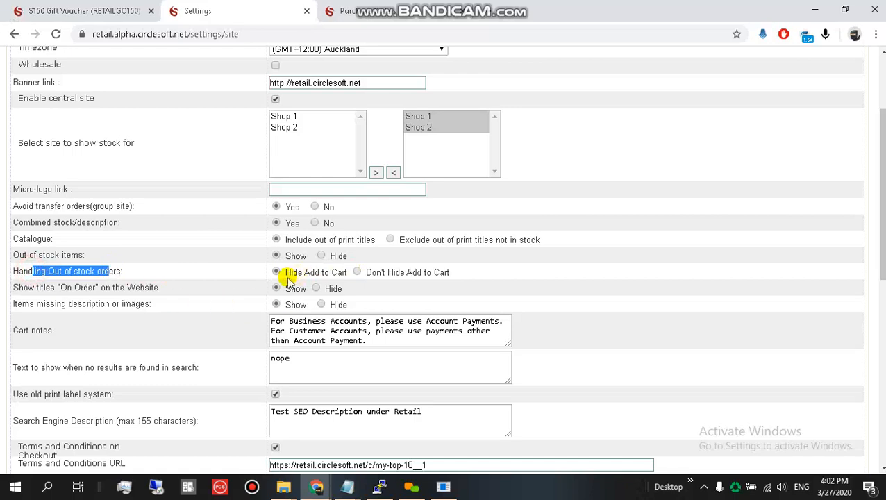
click(50, 7)
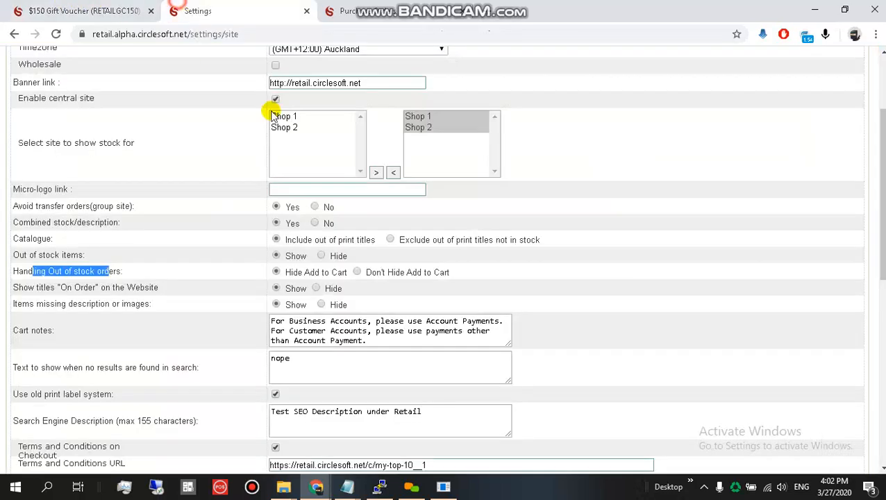
click(177, 10)
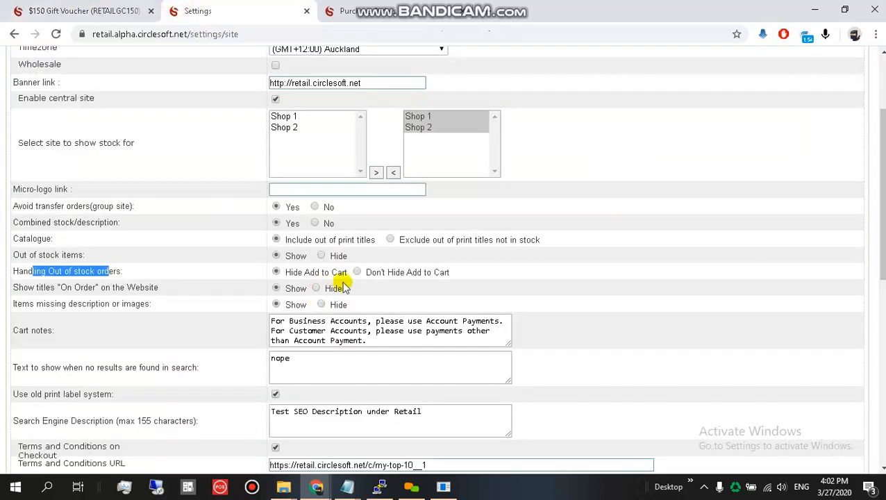
click(357, 273)
scroll(90, 379, down, 10)
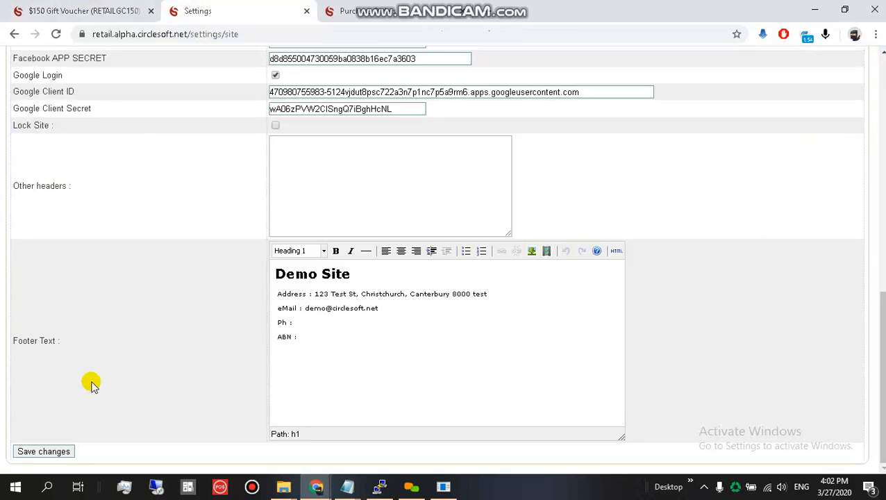
click(61, 452)
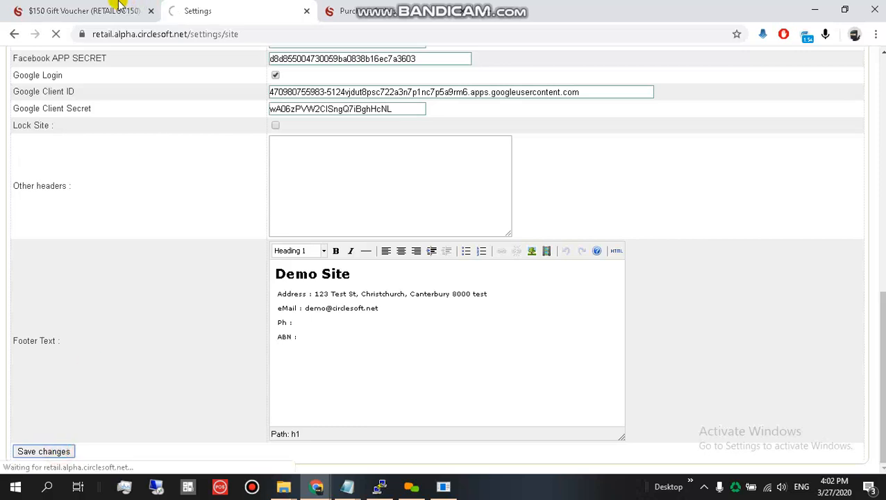
Reload the $150 Gift Voucher's storefront page and check its order option and available stock line
click(141, 7)
click(57, 34)
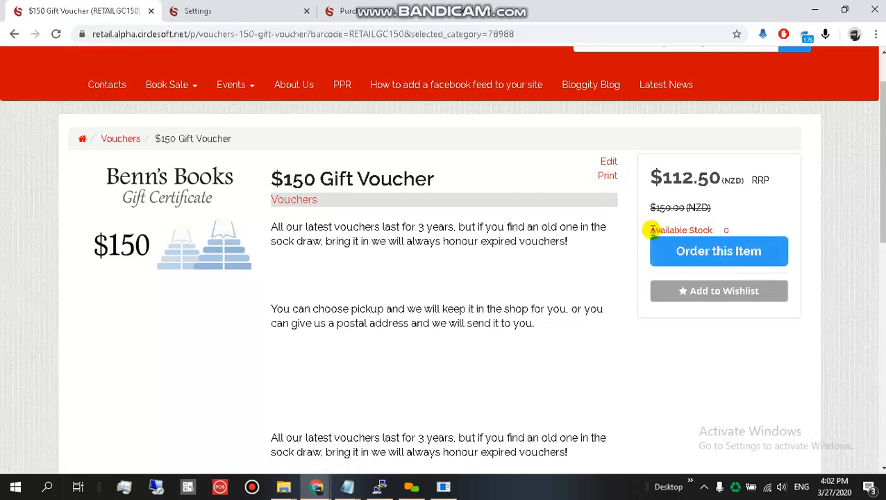
drag(653, 230, 746, 231)
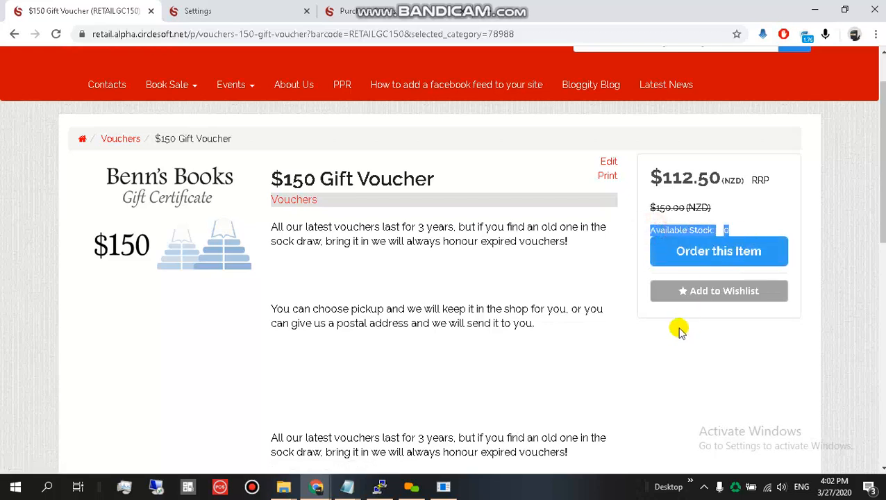
Turn off Show Stock for the Website in the field display settings and save
click(182, 9)
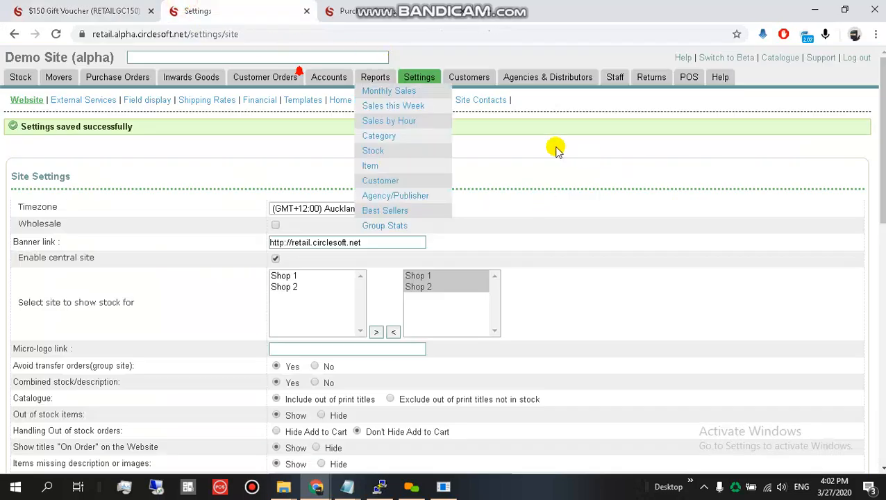
click(161, 102)
scroll(804, 348, down, 8)
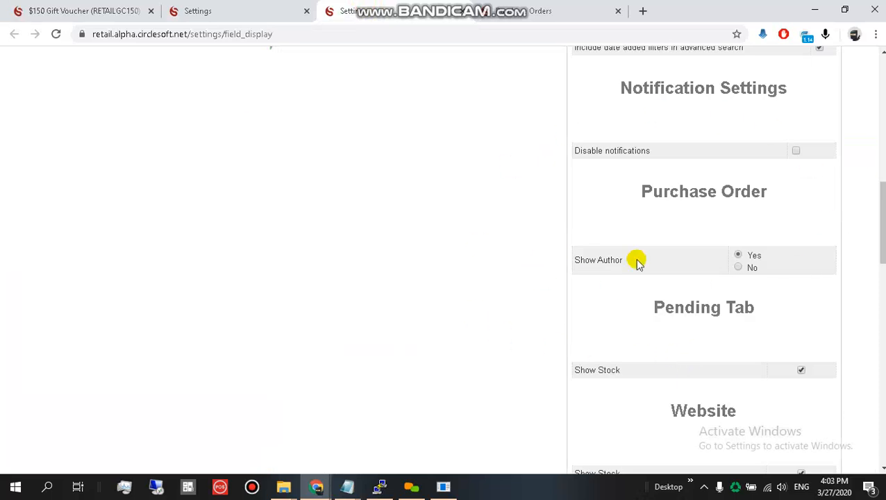
scroll(637, 259, down, 3)
click(802, 278)
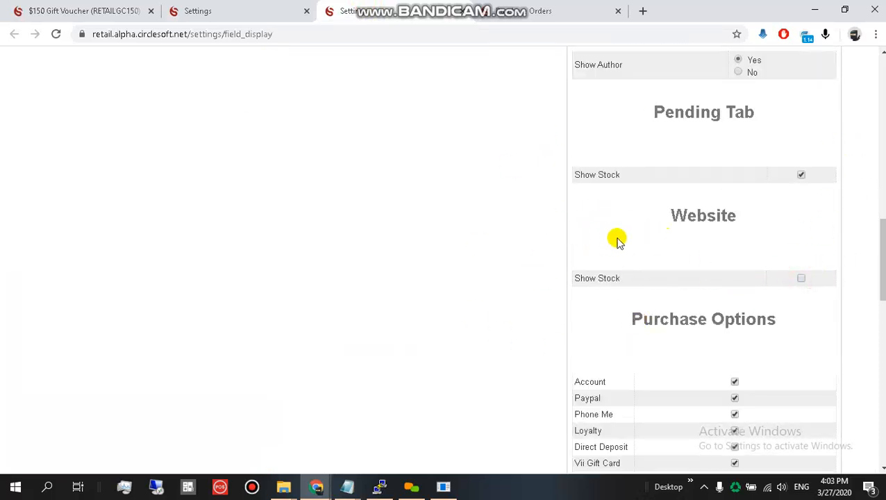
scroll(620, 240, down, 4)
scroll(629, 289, down, 8)
click(817, 432)
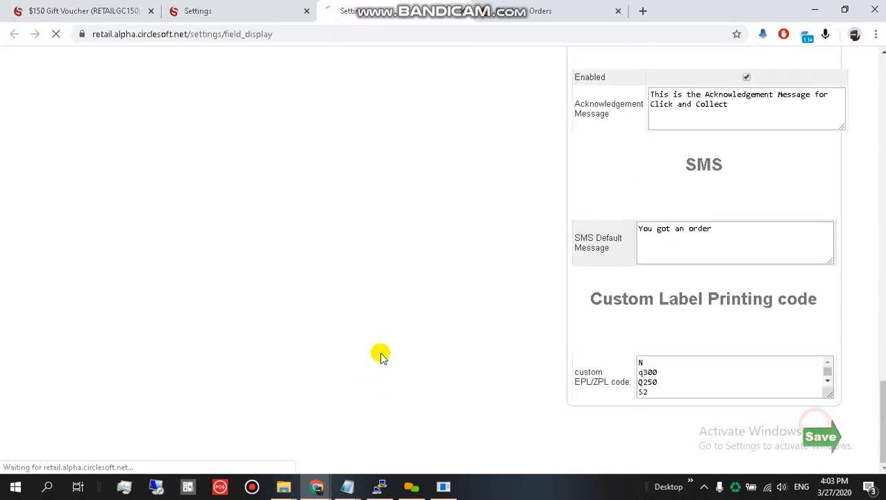
Reload the $150 Gift Voucher's storefront page to check whether the stock level is still displayed
click(232, 9)
click(111, 8)
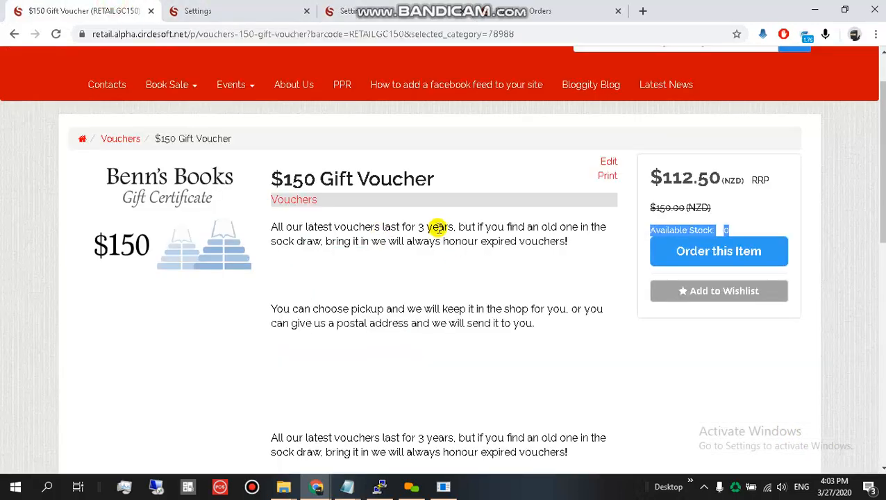
key(F5)
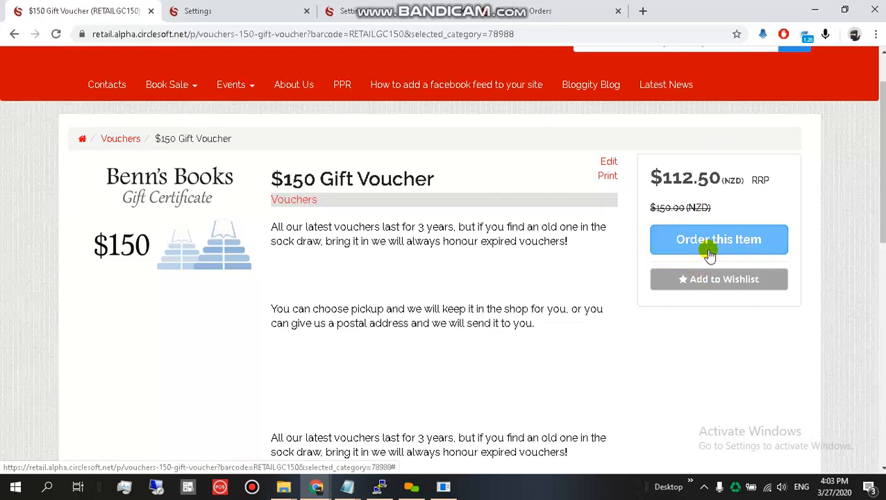
Open the $150 Gift Voucher for editing from the purchase order results and set its number in stock to 10
click(257, 11)
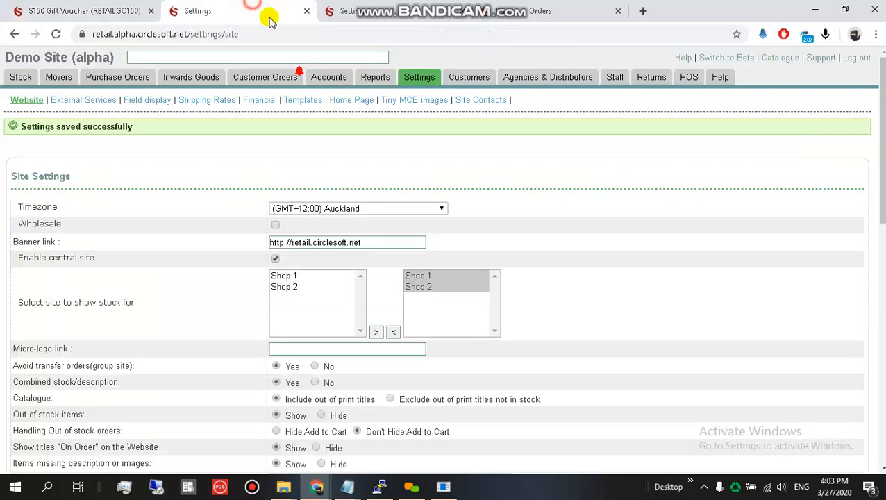
click(387, 11)
click(501, 11)
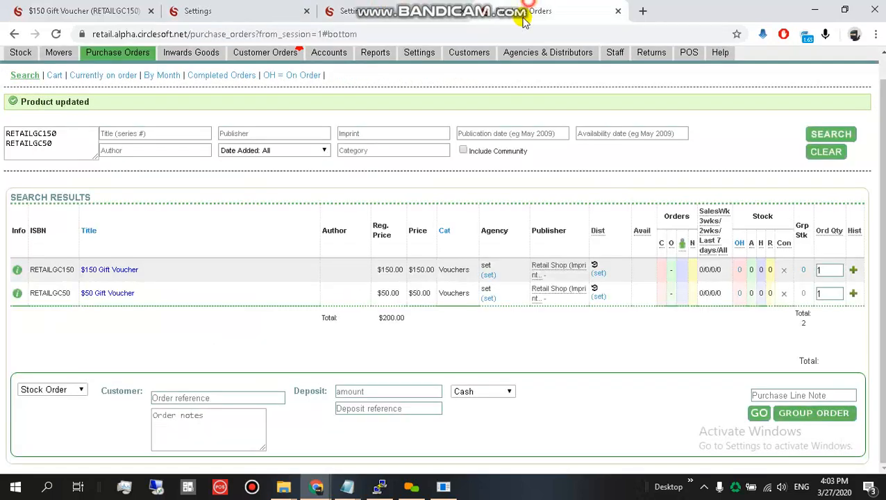
click(106, 270)
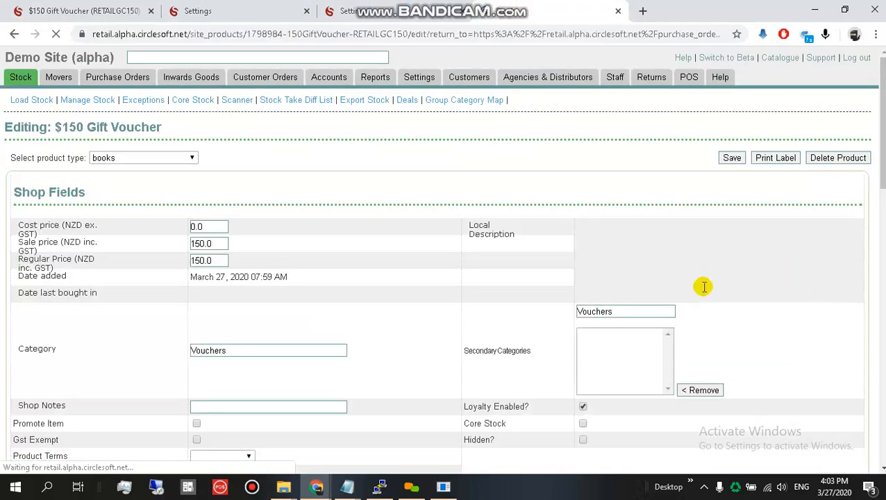
scroll(263, 301, down, 15)
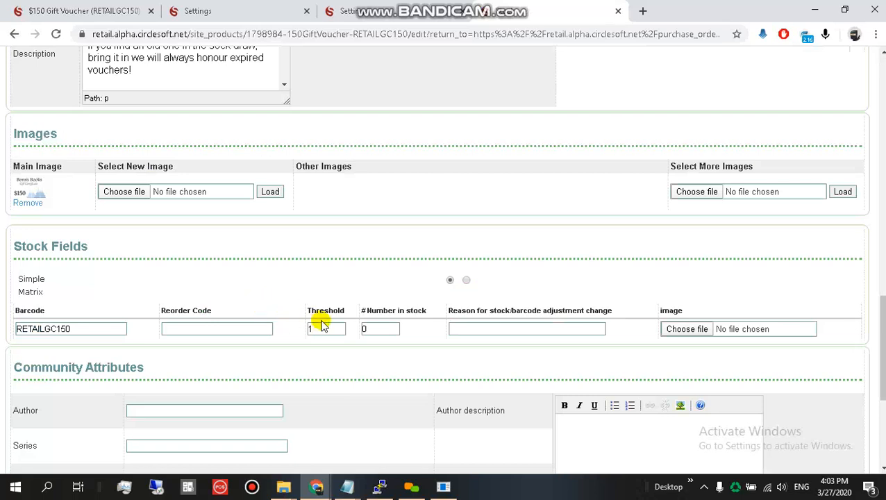
drag(385, 330, 283, 332)
text(10)
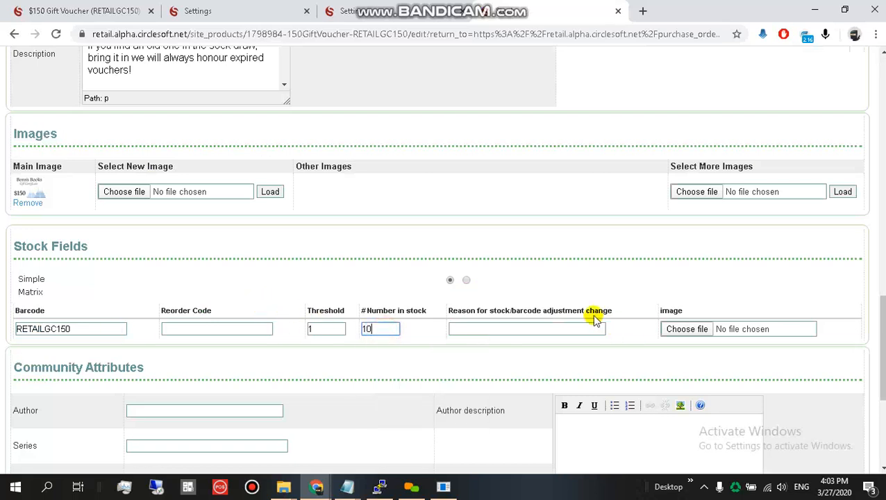
Enter Support Update as the stock adjustment reason, save the product and reload the voucher's storefront page
click(511, 330)
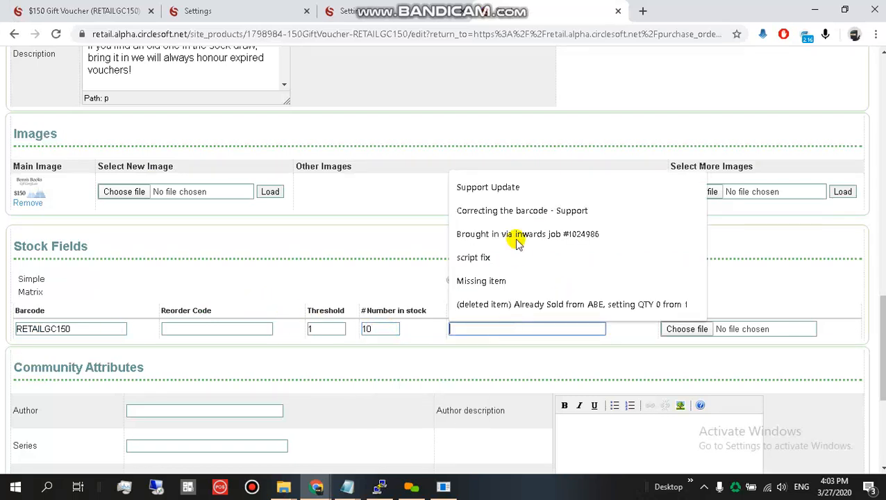
click(511, 187)
scroll(674, 336, down, 4)
click(733, 458)
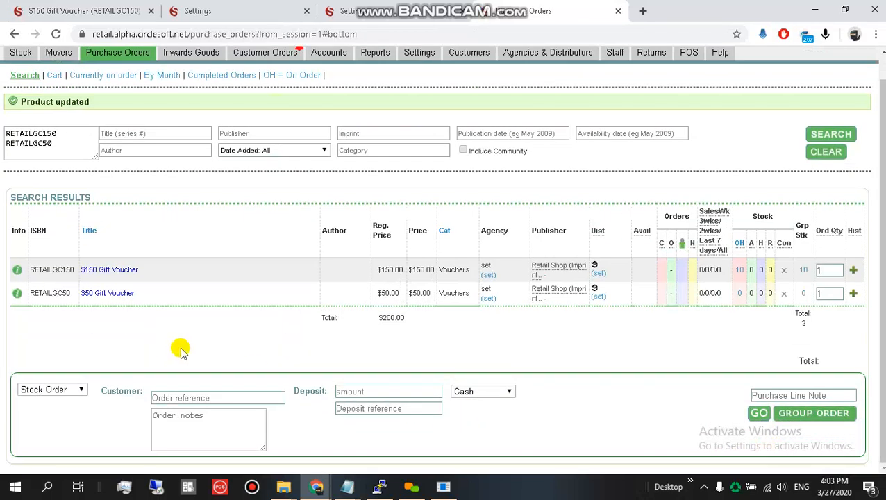
click(70, 9)
key(F5)
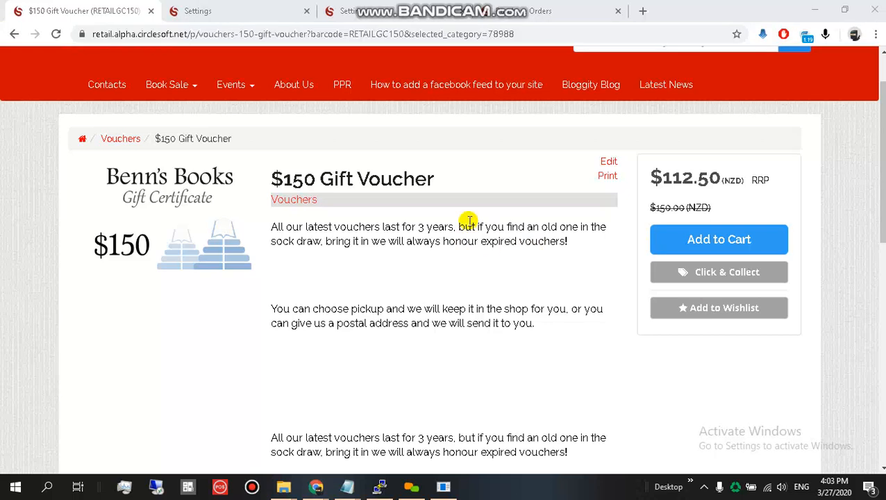
Add a payment type named Sold Online Vouchers under Other Payment Types in the back office POS payment types
click(203, 12)
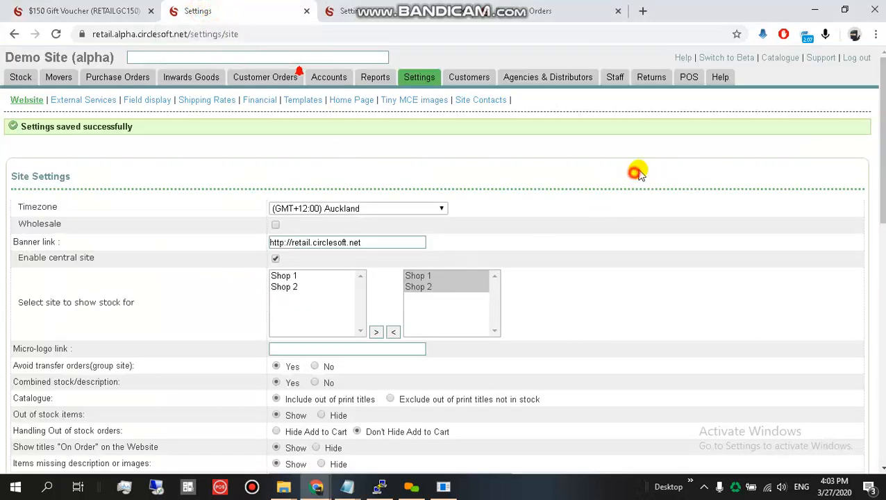
mouse_move(694, 76)
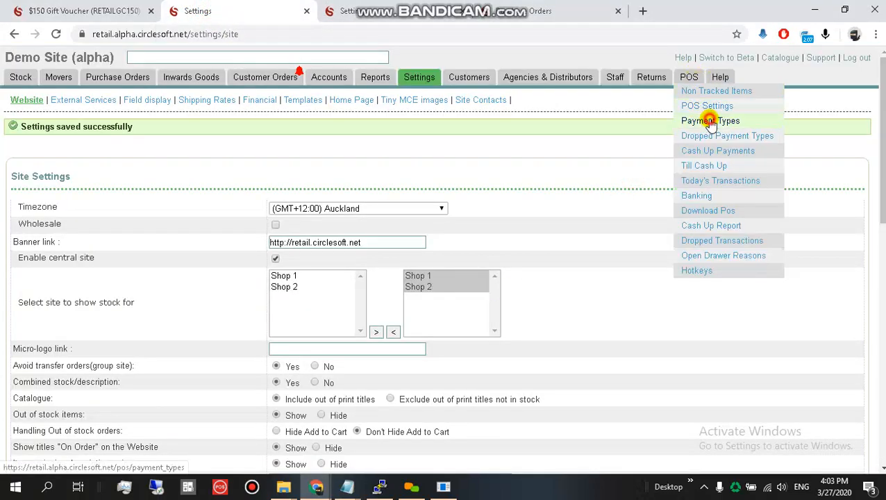
click(709, 122)
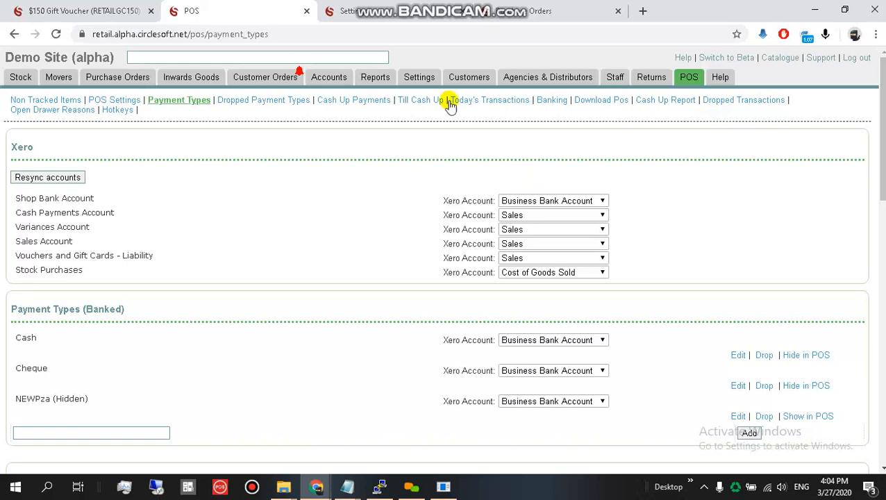
scroll(224, 247, down, 6)
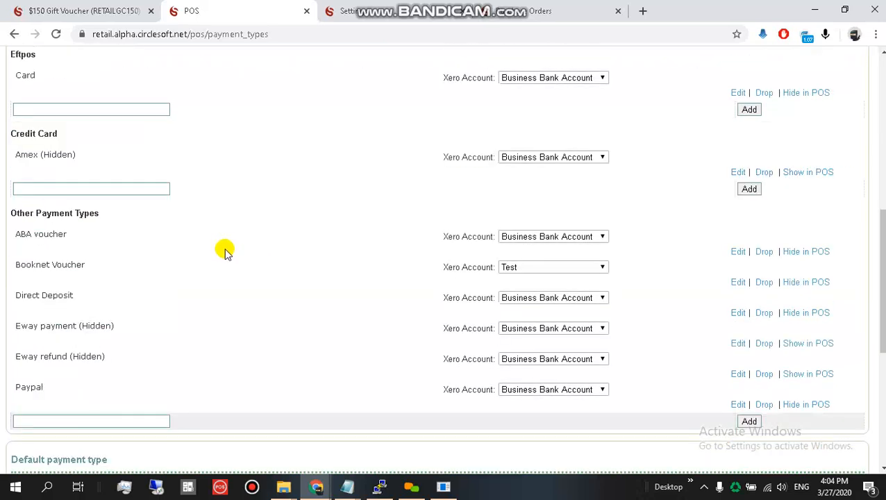
scroll(224, 247, down, 1)
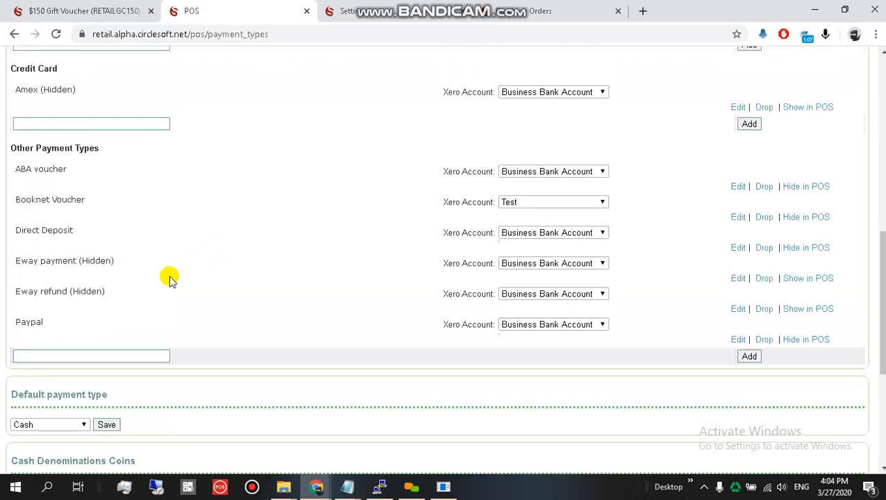
click(45, 359)
text(Online Vouchers)
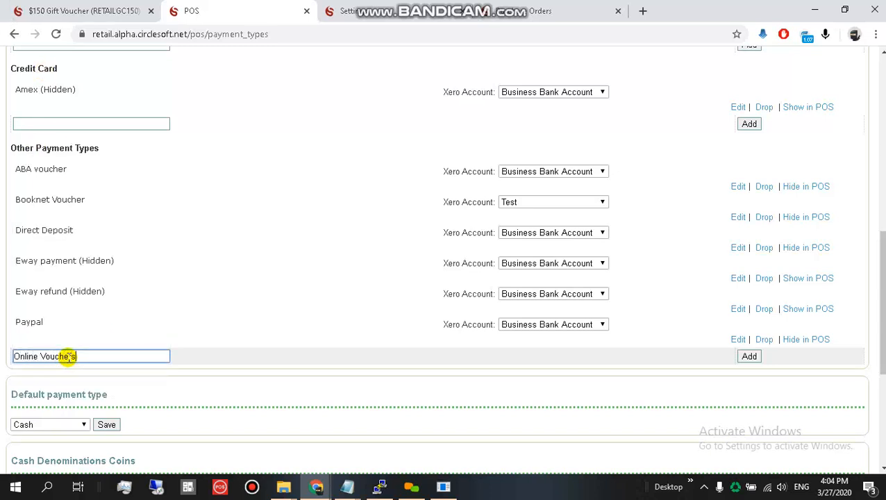
text(Sold)
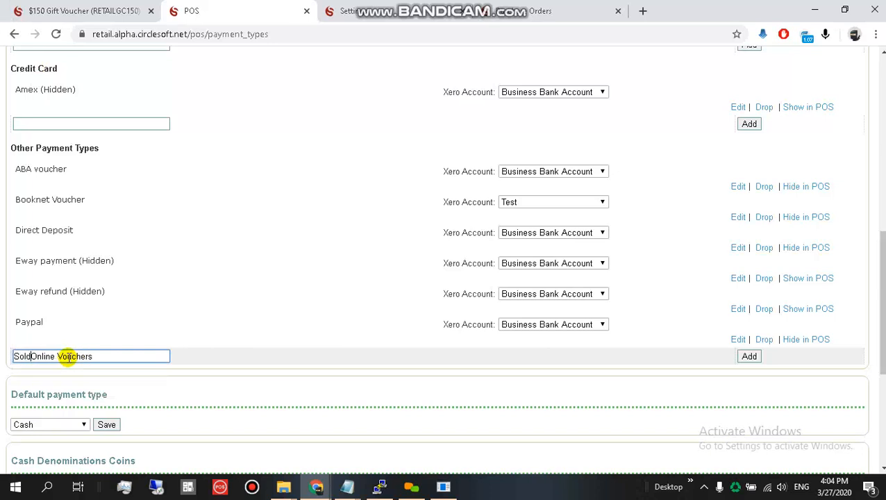
click(749, 356)
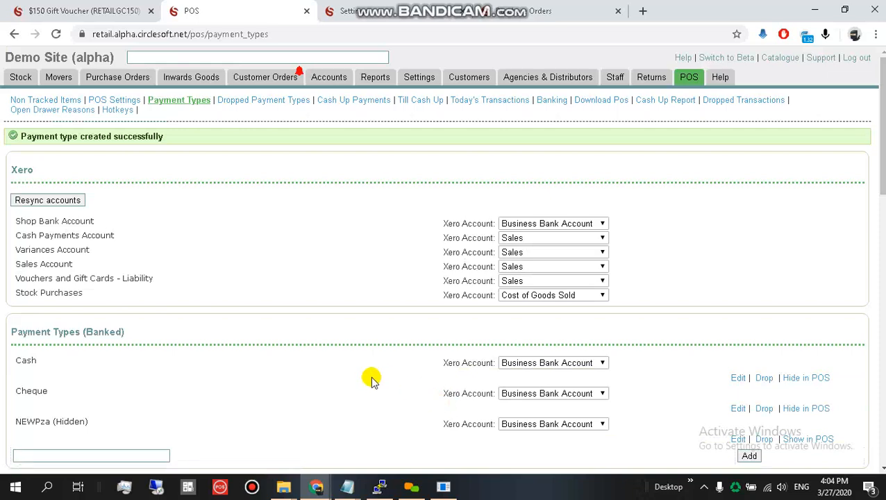
Check Sold Online Vouchers in the Other Payment Types list and return to the $150 Gift Voucher's storefront page
scroll(268, 311, down, 10)
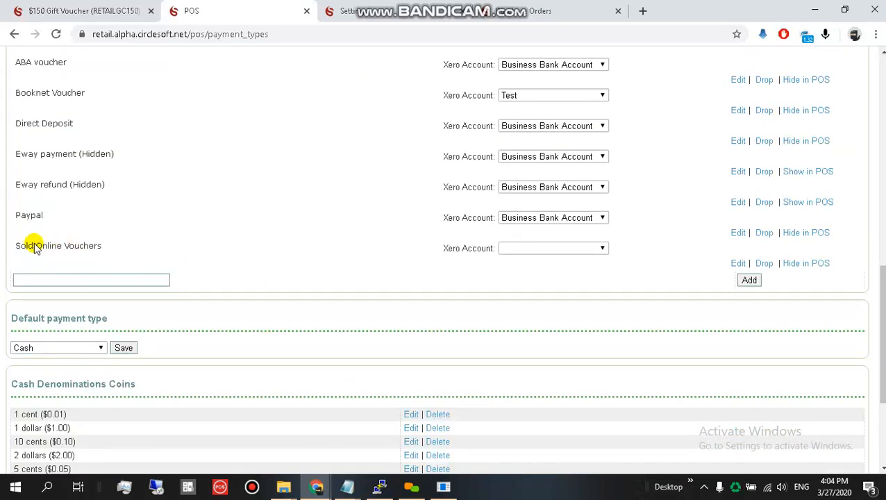
drag(16, 246, 110, 248)
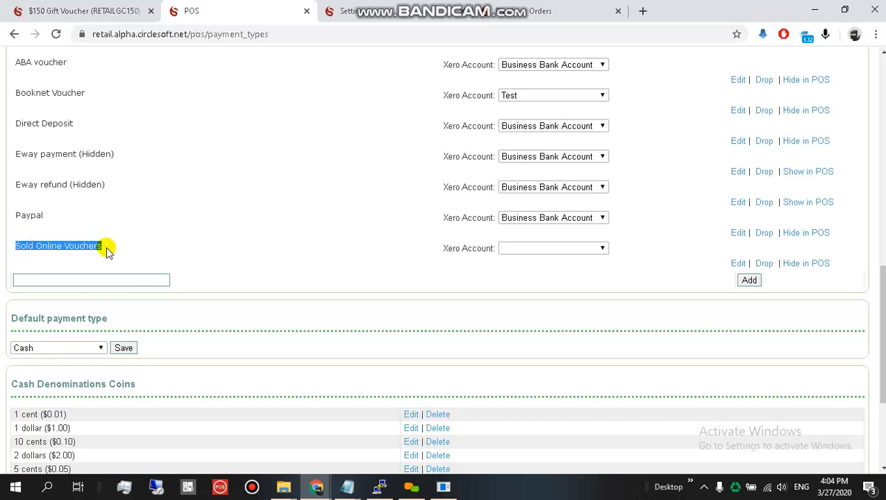
click(139, 19)
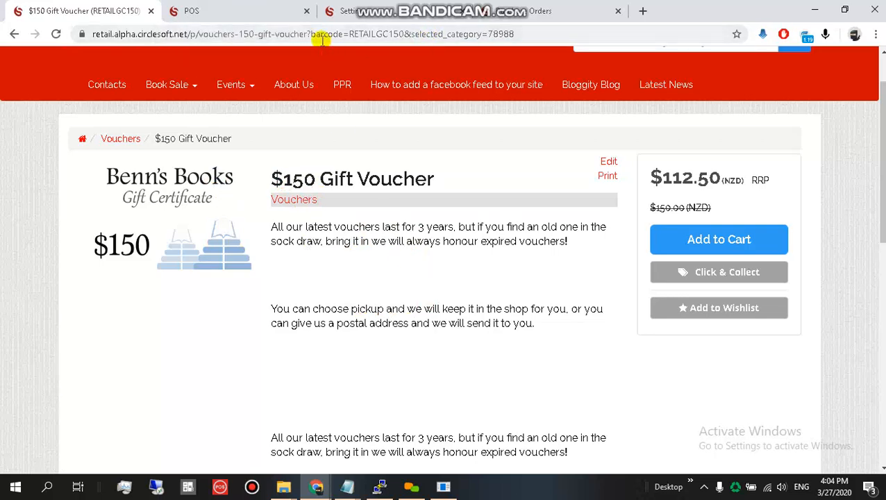
Review the Sold Online Vouchers payment type in the POS settings and the $150 Gift Voucher's storefront page
click(234, 18)
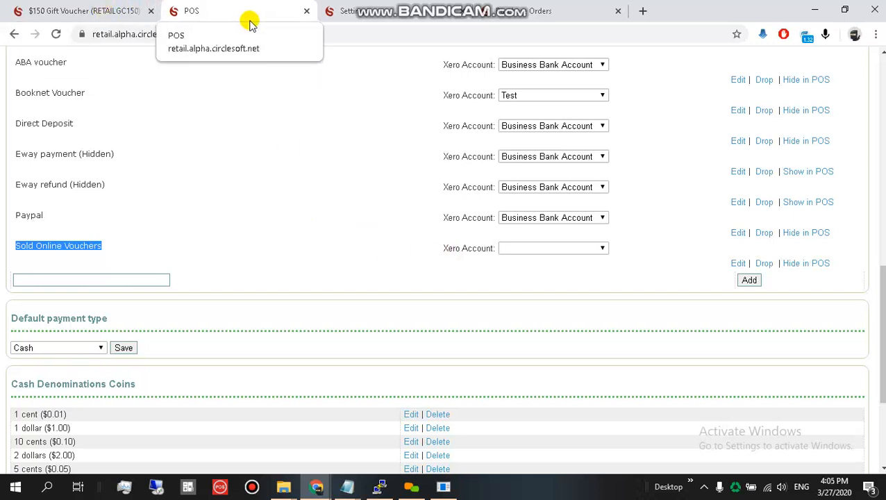
click(82, 12)
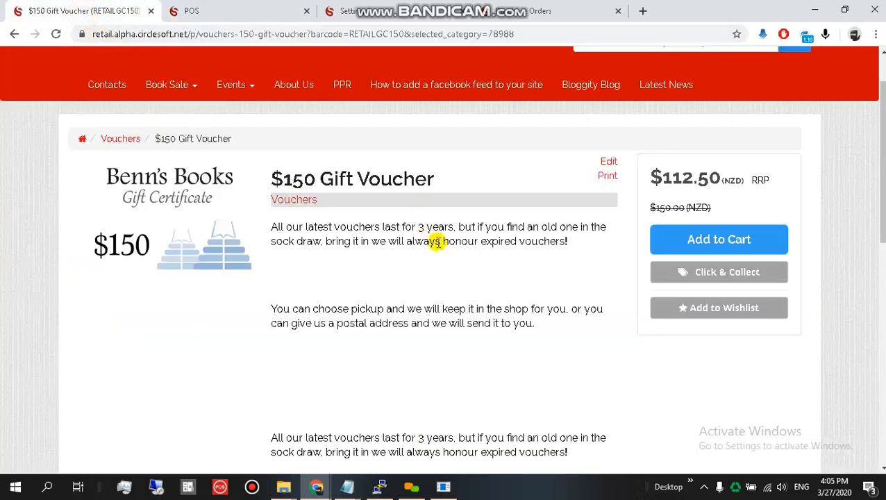
scroll(431, 245, up, 1)
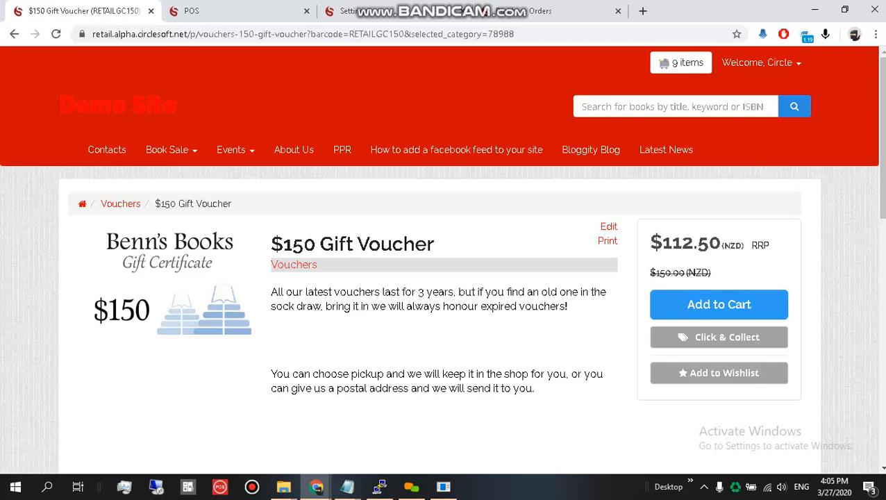
Open the back office Website settings and review the options for out of stock items and items missing description or images
click(379, 8)
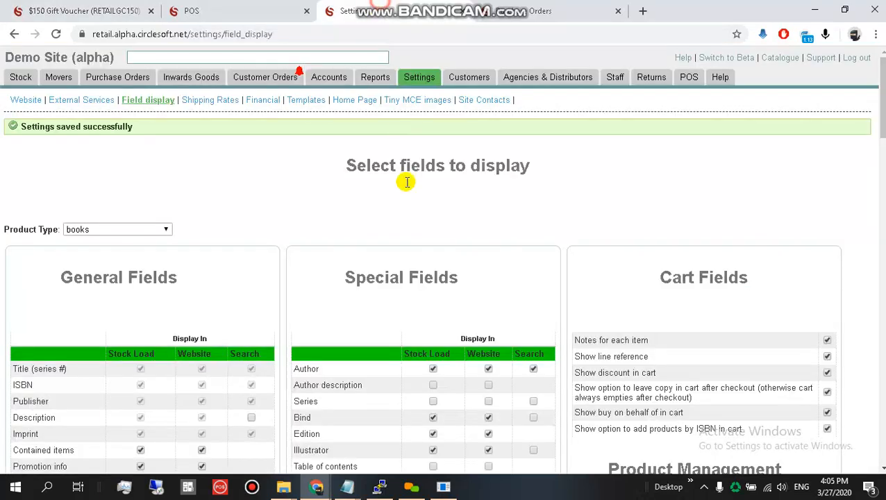
click(25, 100)
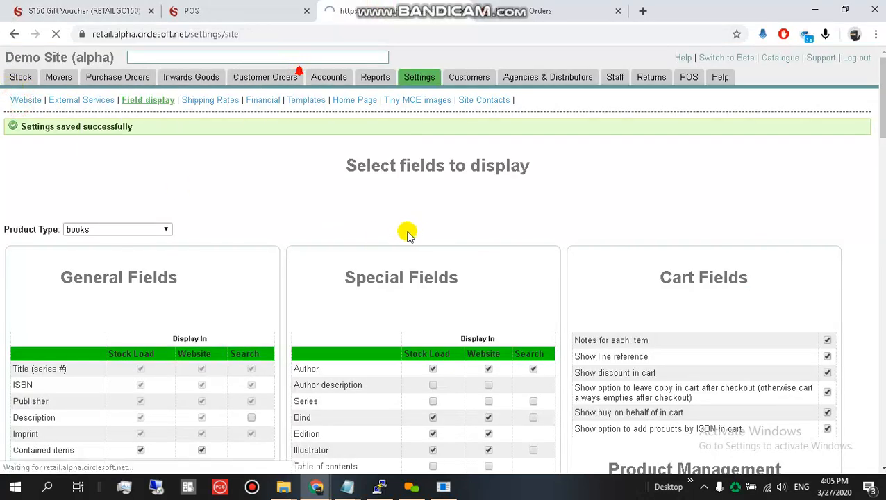
scroll(417, 354, down, 2)
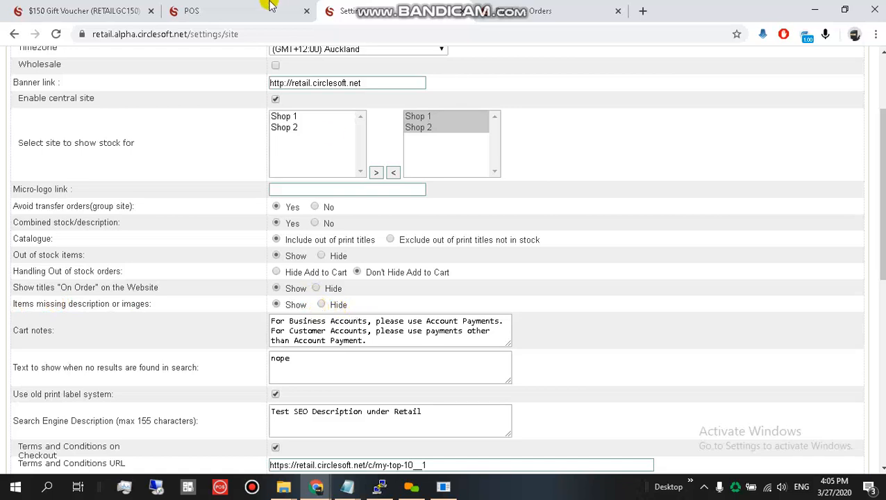
Examine the category column of the $150 and $50 Gift Vouchers in the purchase order search results
click(520, 13)
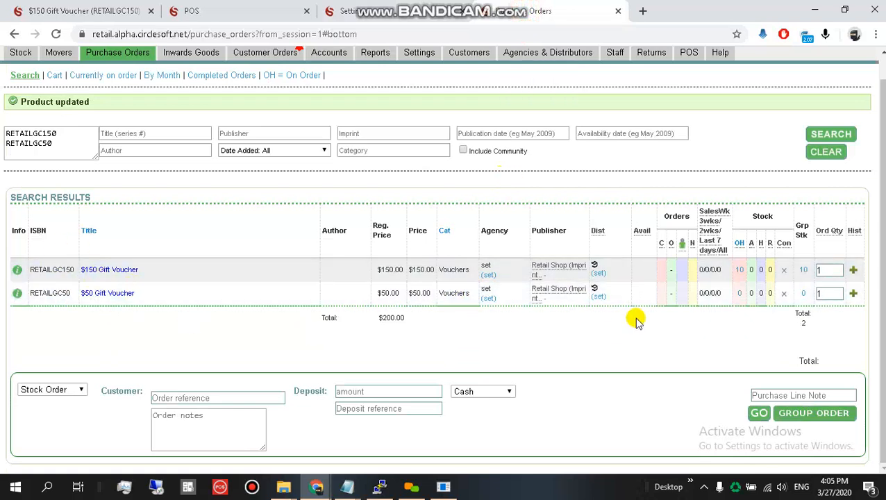
drag(432, 203, 480, 323)
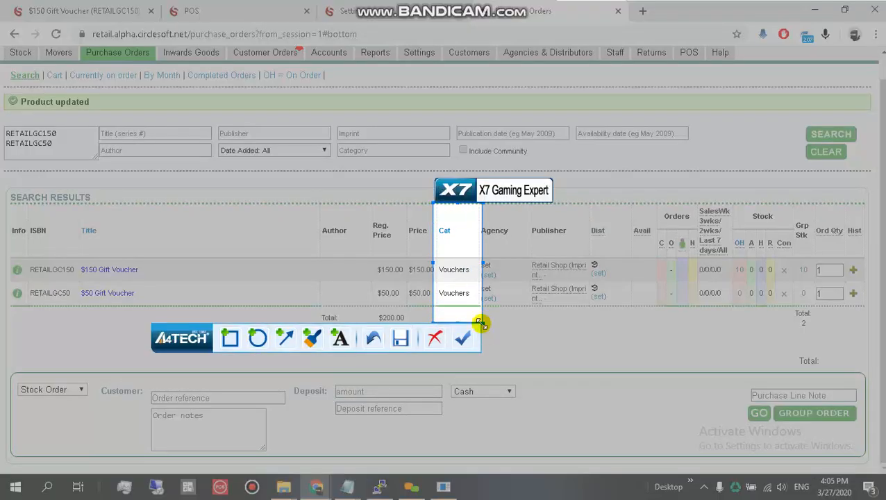
click(432, 342)
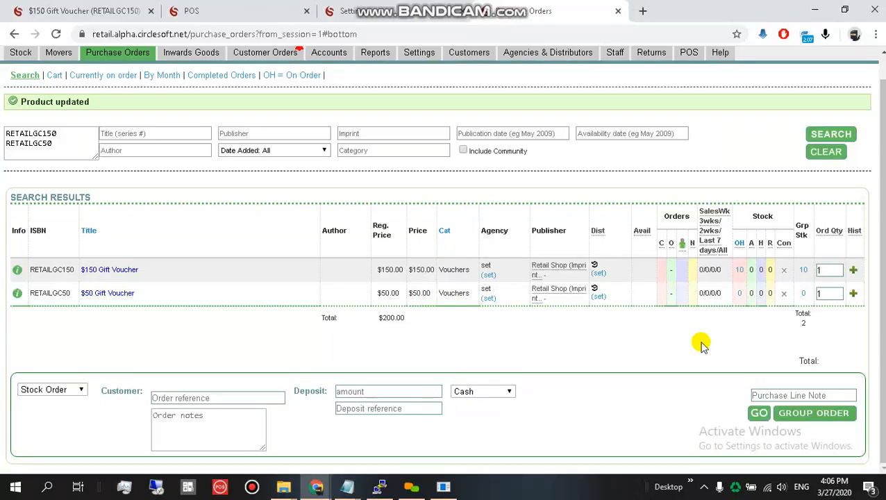